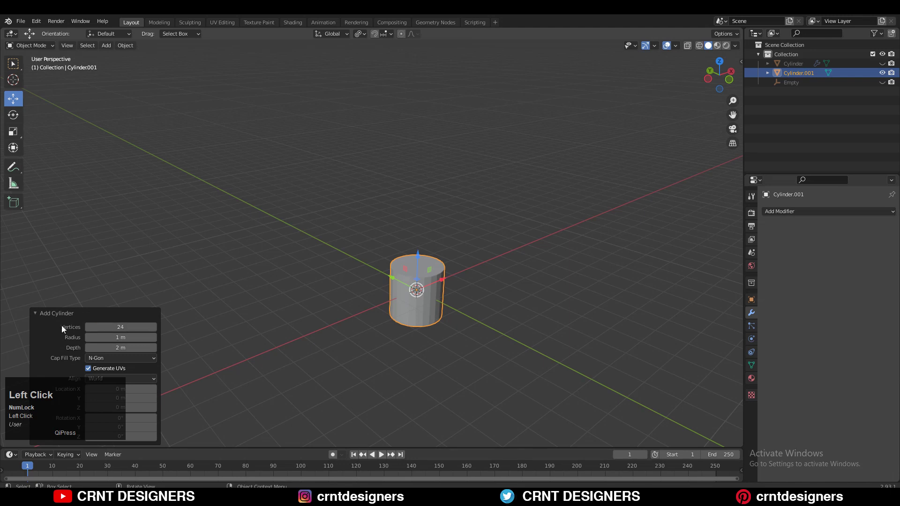
Step: Scale the cylinder to about 3 times its height along Z and narrow it to about 0.2 across X and Y
{"action": "left_click", "coordinate": [729, 80]}
{"action": "middle_click_drag", "start_coordinate": [414, 215], "coordinate": [457, 197], "text": "ctrl"}
{"action": "key", "text": "s"}
{"action": "key", "text": "z"}
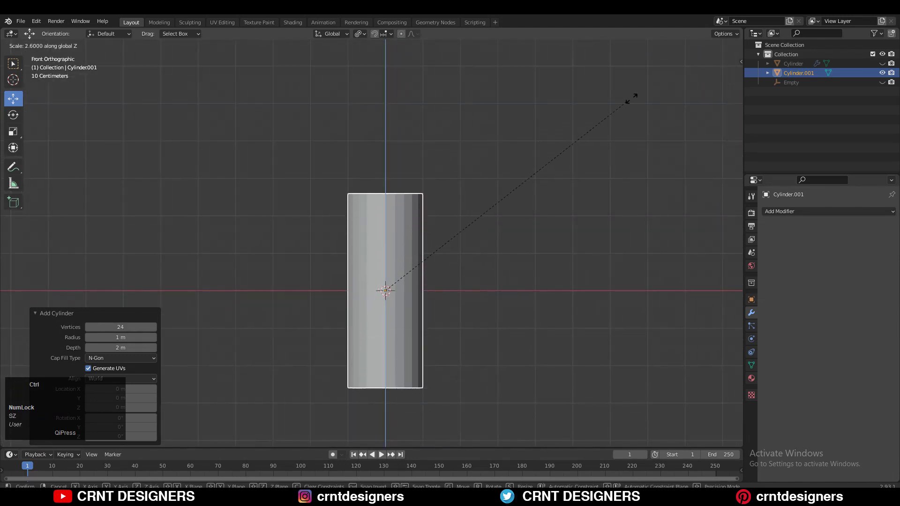
{"action": "key", "text": "ctrl"}
{"action": "left_click", "coordinate": [660, 79]}
{"action": "key", "text": "s"}
{"action": "key", "text": "shift+z"}
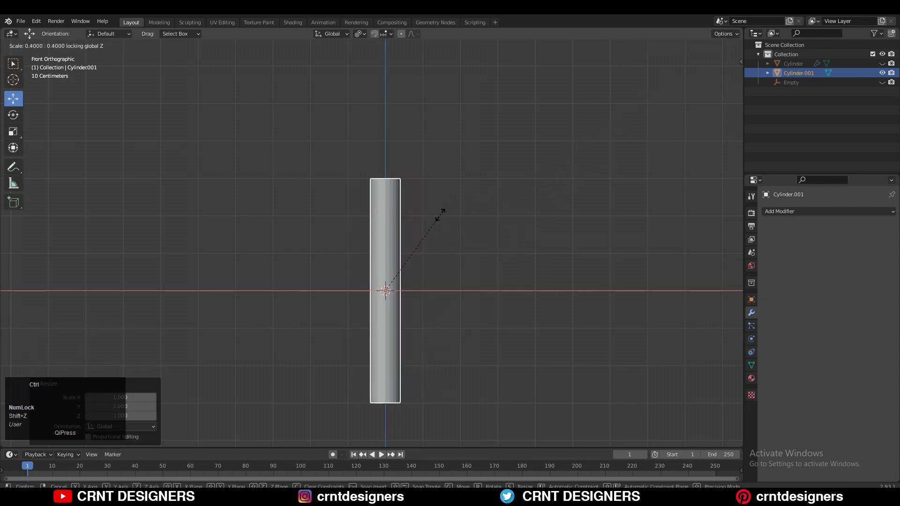
{"action": "left_click", "coordinate": [418, 236]}
Step: Divide the cylinder along its height with 10 evenly spaced horizontal loop cuts
{"action": "middle_click_drag", "start_coordinate": [417, 237], "coordinate": [419, 130], "text": "ctrl"}
{"action": "middle_click_drag", "start_coordinate": [408, 178], "coordinate": [398, 272], "text": "shift"}
{"action": "key", "text": "Tab"}
{"action": "middle_click_drag", "start_coordinate": [393, 221], "coordinate": [391, 196], "text": "ctrl"}
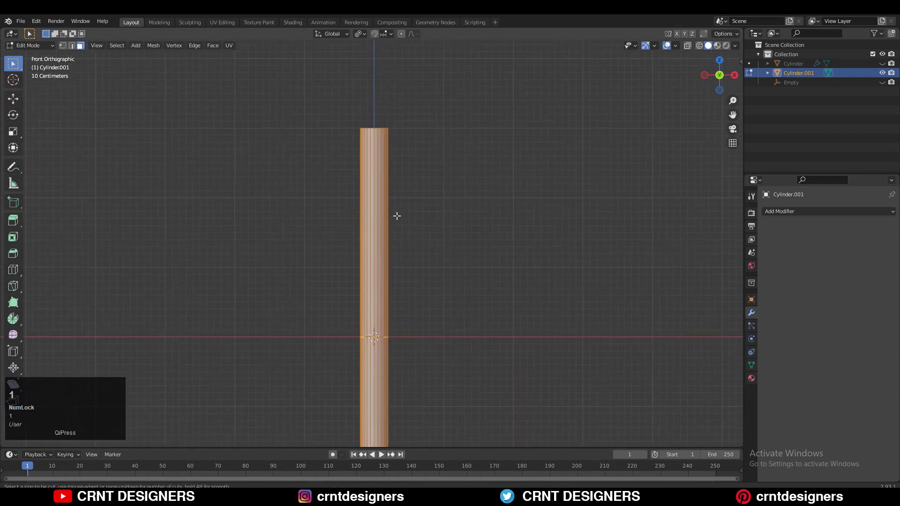
{"action": "right_click", "coordinate": [396, 215]}
{"action": "middle_click_drag", "start_coordinate": [418, 231], "coordinate": [398, 219], "text": "ctrl"}
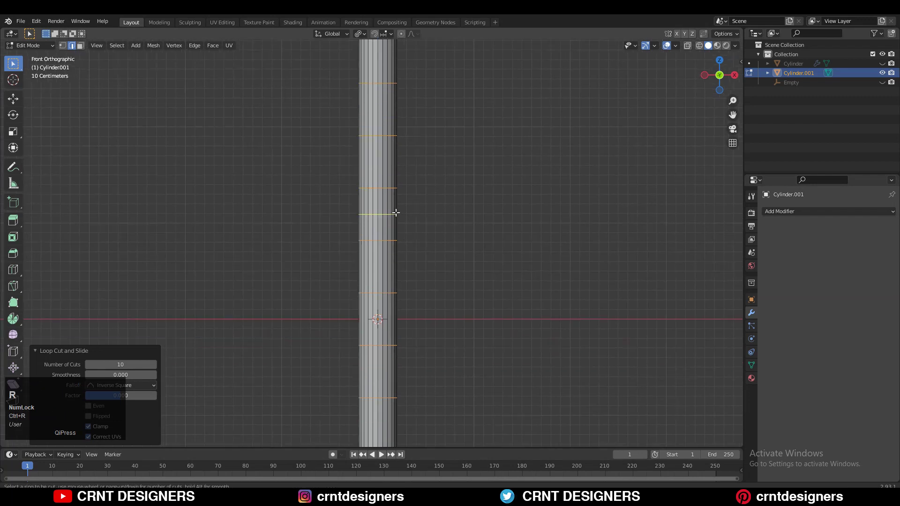
{"action": "scroll", "coordinate": [395, 211], "scroll_direction": "up", "scroll_amount": 3}
{"action": "left_click", "coordinate": [395, 211]}
{"action": "right_click", "coordinate": [402, 272]}
{"action": "middle_click_drag", "start_coordinate": [402, 271], "coordinate": [393, 249], "text": "ctrl"}
{"action": "key", "text": "ctrl+z"}
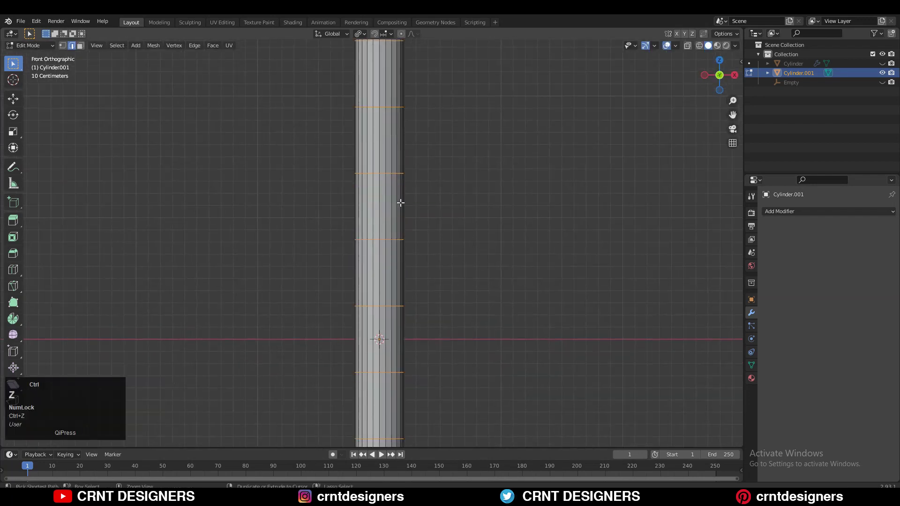
Step: Add five evenly spaced loop cuts to each of two adjacent segments just above the cylinder's middle
{"action": "scroll", "coordinate": [383, 204], "scroll_direction": "up", "scroll_amount": 4}
{"action": "left_click", "coordinate": [383, 205]}
{"action": "right_click", "coordinate": [383, 205]}
{"action": "scroll", "coordinate": [386, 262], "scroll_direction": "up", "scroll_amount": 4}
{"action": "left_click", "coordinate": [386, 261]}
{"action": "right_click", "coordinate": [385, 261]}
Step: Select the 13 closely spaced edge loops above the middle and bevel them with a width of 0.00785 m and 1 segment
{"action": "middle_click_drag", "start_coordinate": [432, 249], "coordinate": [448, 191], "text": "ctrl"}
{"action": "left_click", "coordinate": [396, 238], "text": "alt+shift"}
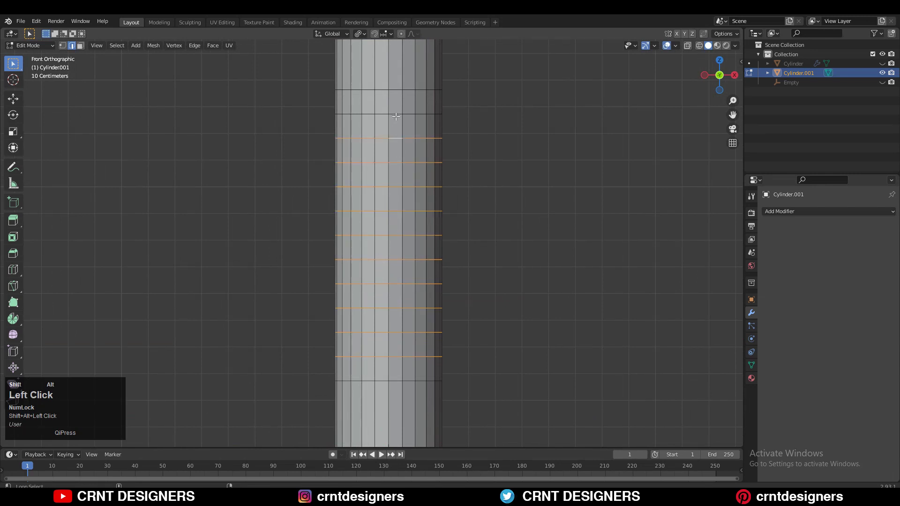
{"action": "middle_click_drag", "start_coordinate": [414, 286], "coordinate": [463, 310], "text": "ctrl"}
{"action": "middle_click_drag", "start_coordinate": [451, 242], "coordinate": [476, 197], "text": "ctrl"}
{"action": "key", "text": "ctrl+b"}
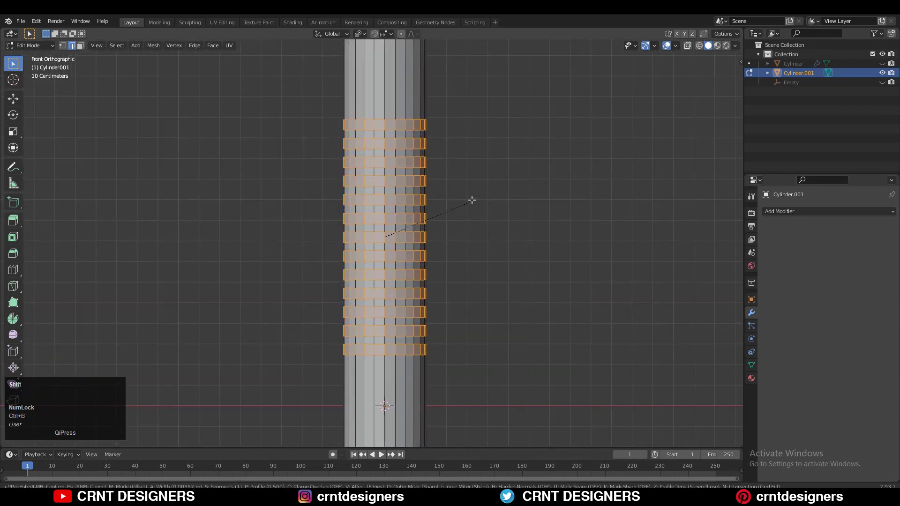
{"action": "left_click", "coordinate": [472, 200]}
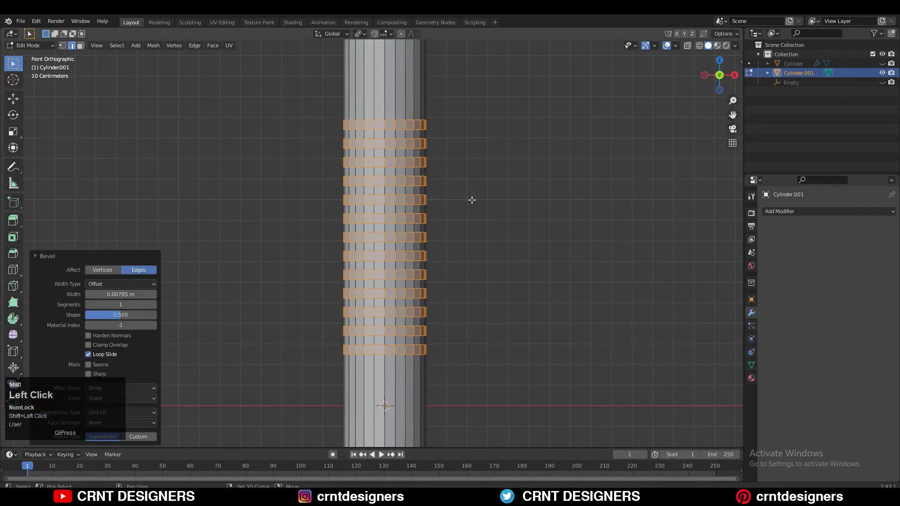
Step: Inset the faces of the beveled bands by about 0.0023 m
{"action": "middle_click_drag", "start_coordinate": [454, 239], "coordinate": [352, 244], "text": "ctrl"}
{"action": "middle_click_drag", "start_coordinate": [434, 260], "coordinate": [530, 219], "text": "ctrl"}
{"action": "key", "text": "3"}
{"action": "key", "text": "i"}
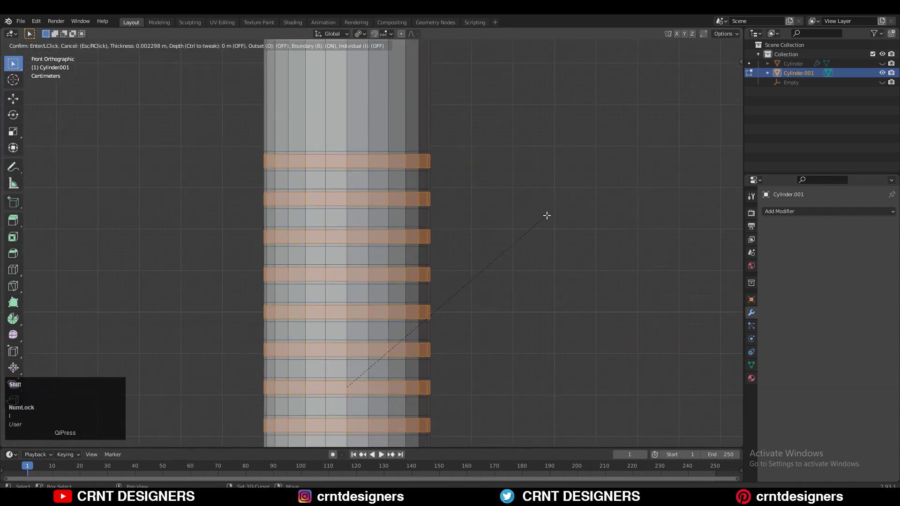
{"action": "left_click", "coordinate": [547, 215]}
{"action": "key", "text": "s"}
{"action": "key", "text": "shift+z"}
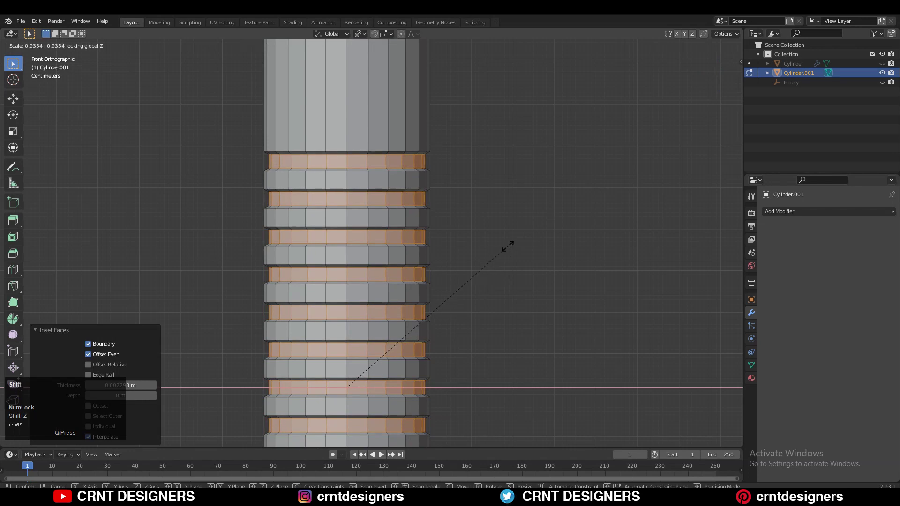
{"action": "left_click", "coordinate": [504, 245]}
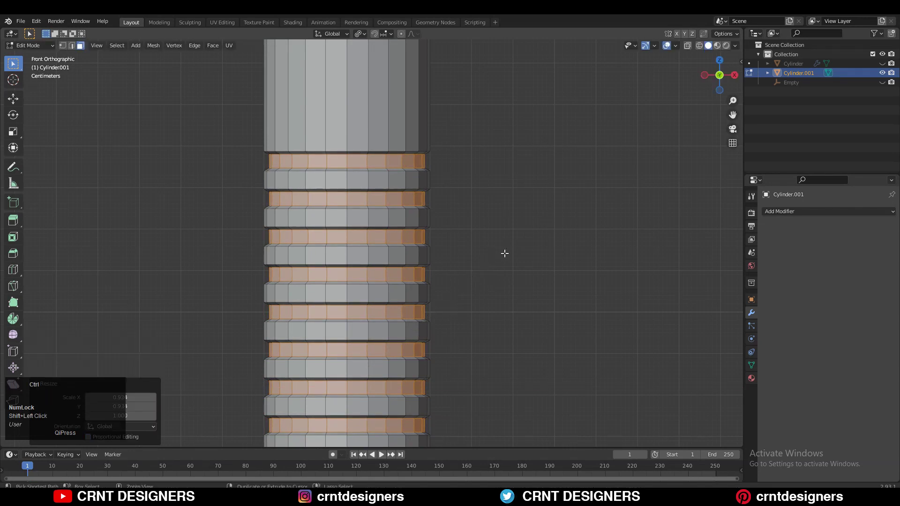
Step: Scale the inset bands to about 0.93 across X and Y to form grooves, and inset their faces once more
{"action": "key", "text": "s"}
{"action": "key", "text": "shift+z"}
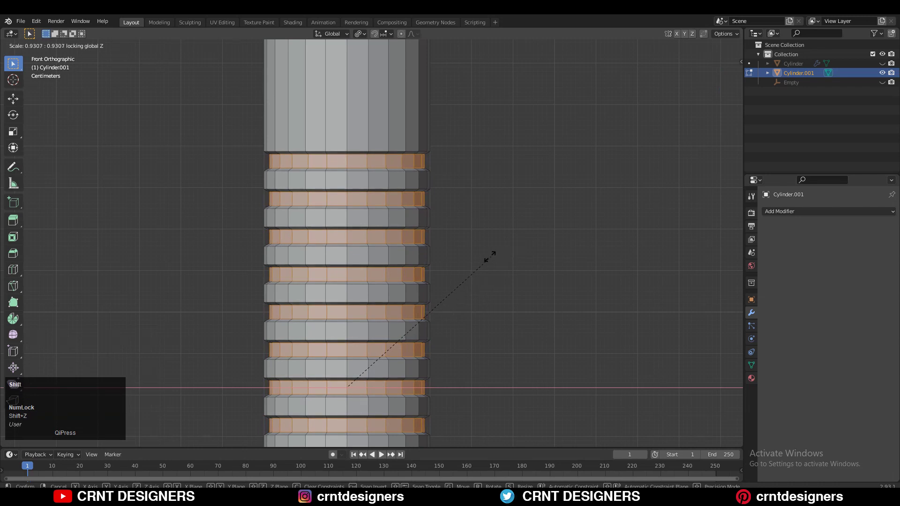
{"action": "left_click", "coordinate": [493, 255]}
{"action": "key", "text": "i"}
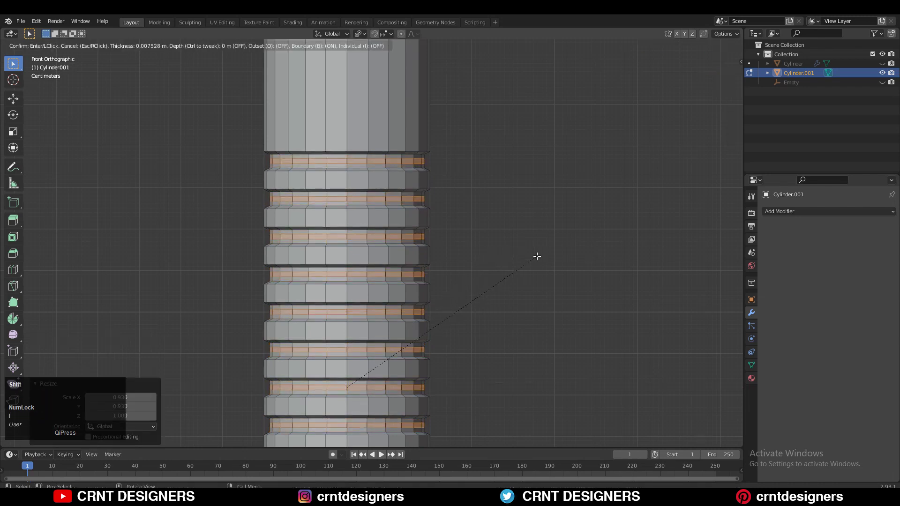
{"action": "left_click", "coordinate": [562, 229]}
Step: Add a supporting edge loop just above the uppermost groove
{"action": "middle_click_drag", "start_coordinate": [452, 225], "coordinate": [458, 308], "text": "ctrl"}
{"action": "scroll", "coordinate": [450, 262], "scroll_direction": "up", "scroll_amount": 3}
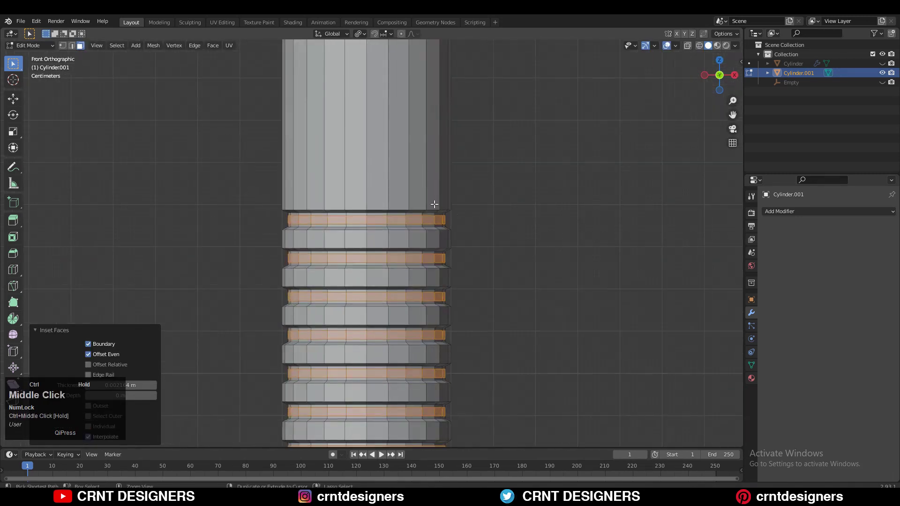
{"action": "key", "text": "ctrl+r"}
{"action": "left_click", "coordinate": [421, 161]}
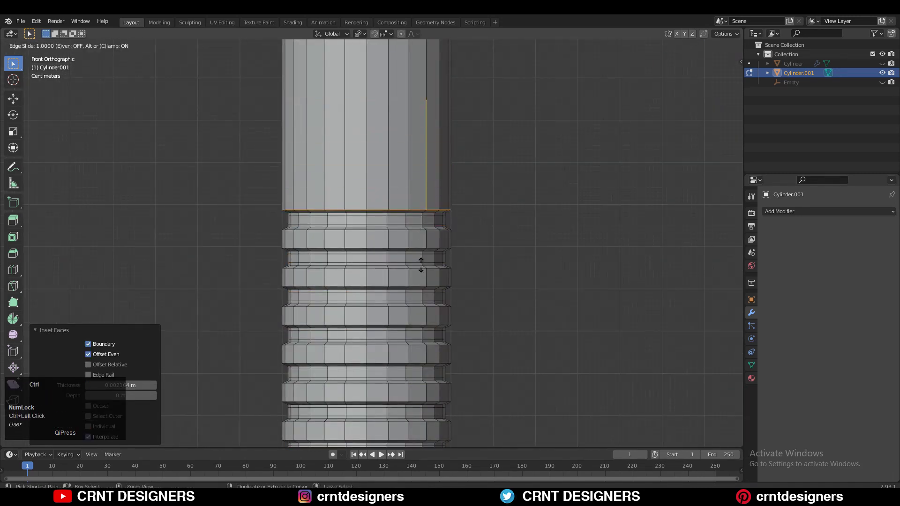
{"action": "left_click", "coordinate": [421, 255]}
Step: Add supporting edge loops on the smooth section below the lowest groove
{"action": "middle_click_drag", "start_coordinate": [429, 308], "coordinate": [443, 184], "text": "shift"}
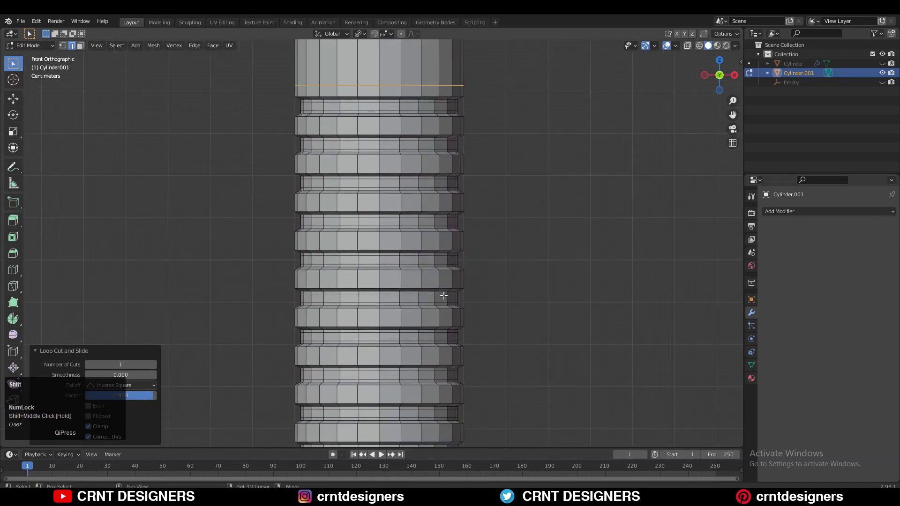
{"action": "middle_click_drag", "start_coordinate": [445, 296], "coordinate": [429, 249], "text": "shift"}
{"action": "middle_click_drag", "start_coordinate": [447, 351], "coordinate": [443, 131], "text": "shift"}
{"action": "key", "text": "ctrl+r"}
{"action": "left_click", "coordinate": [432, 310]}
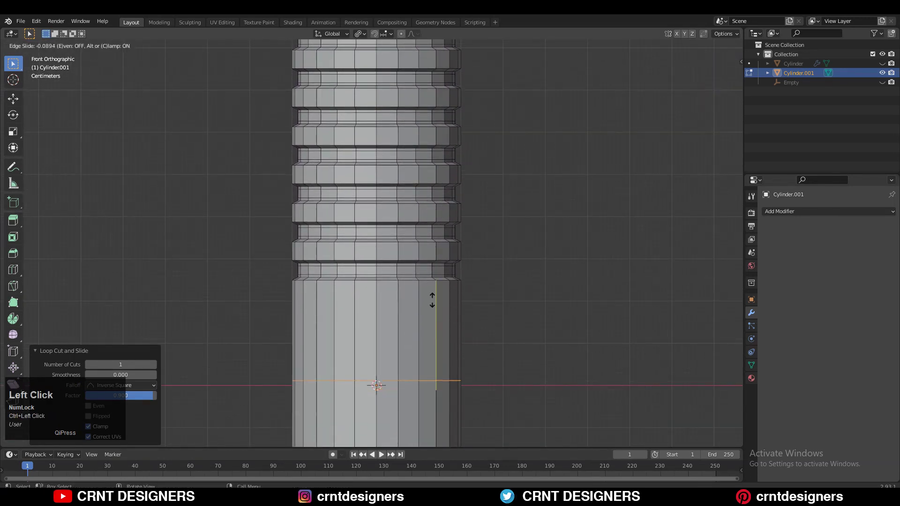
{"action": "left_click", "coordinate": [441, 213]}
{"action": "key", "text": "ctrl+r"}
{"action": "left_click", "coordinate": [438, 333]}
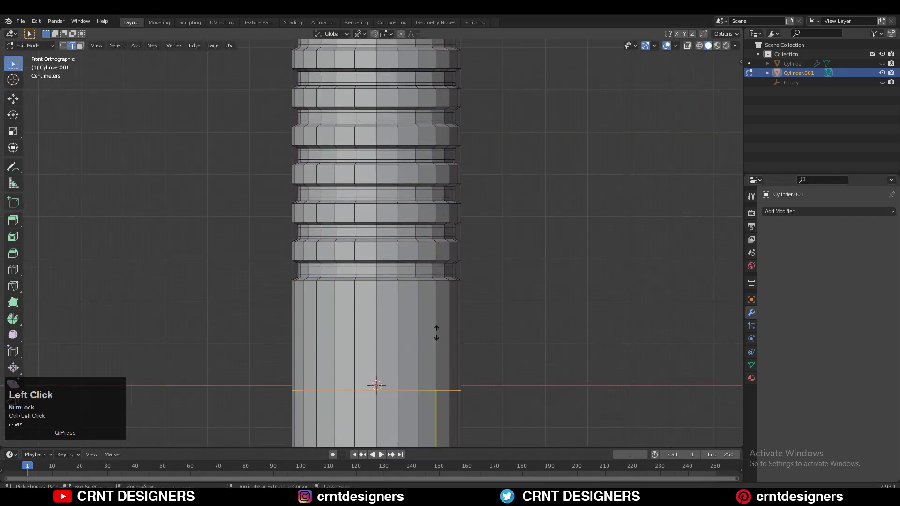
{"action": "left_click", "coordinate": [439, 233]}
Step: Select the 12 raised face loops between the grooves and inset them by about 0.0026 m
{"action": "middle_click_drag", "start_coordinate": [439, 233], "coordinate": [437, 259], "text": "shift"}
{"action": "left_click", "coordinate": [408, 278], "text": "alt"}
{"action": "left_click", "coordinate": [406, 239], "text": "alt+shift"}
{"action": "left_click", "coordinate": [413, 203], "text": "alt+shift"}
{"action": "left_click", "coordinate": [413, 167], "text": "alt+shift"}
{"action": "middle_click_drag", "start_coordinate": [410, 131], "coordinate": [409, 293], "text": "shift"}
{"action": "left_click", "coordinate": [413, 287], "text": "alt+shift"}
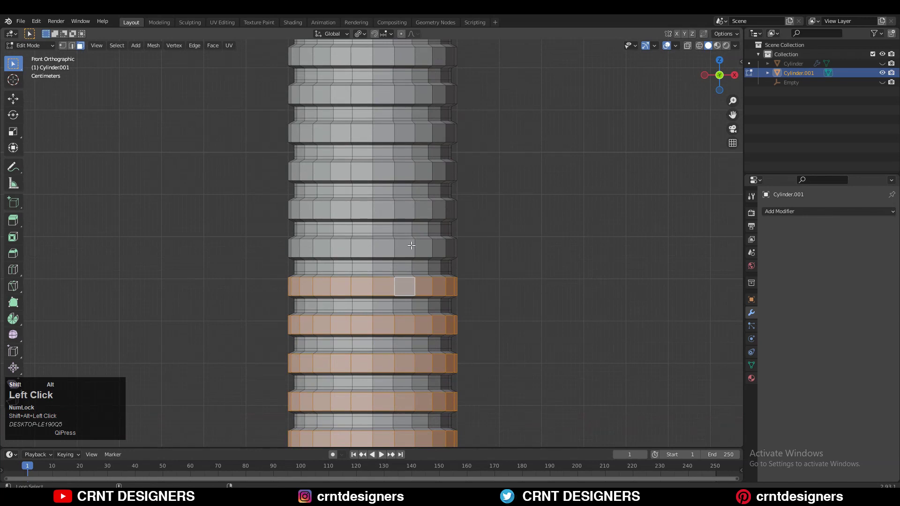
{"action": "left_click", "coordinate": [412, 245], "text": "alt+shift"}
{"action": "left_click", "coordinate": [414, 211], "text": "alt+shift"}
{"action": "left_click", "coordinate": [413, 177], "text": "alt+shift"}
{"action": "middle_click_drag", "start_coordinate": [413, 177], "coordinate": [413, 296], "text": "shift"}
{"action": "left_click", "coordinate": [413, 249], "text": "alt+shift"}
{"action": "left_click", "coordinate": [415, 215], "text": "alt+shift"}
{"action": "left_click", "coordinate": [415, 176], "text": "alt+shift"}
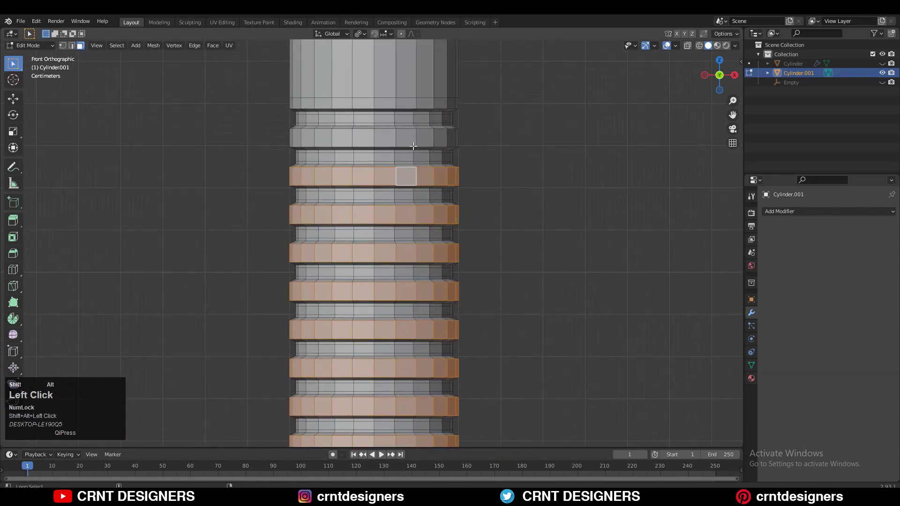
{"action": "left_click", "coordinate": [413, 139], "text": "alt+shift"}
{"action": "key", "text": "i"}
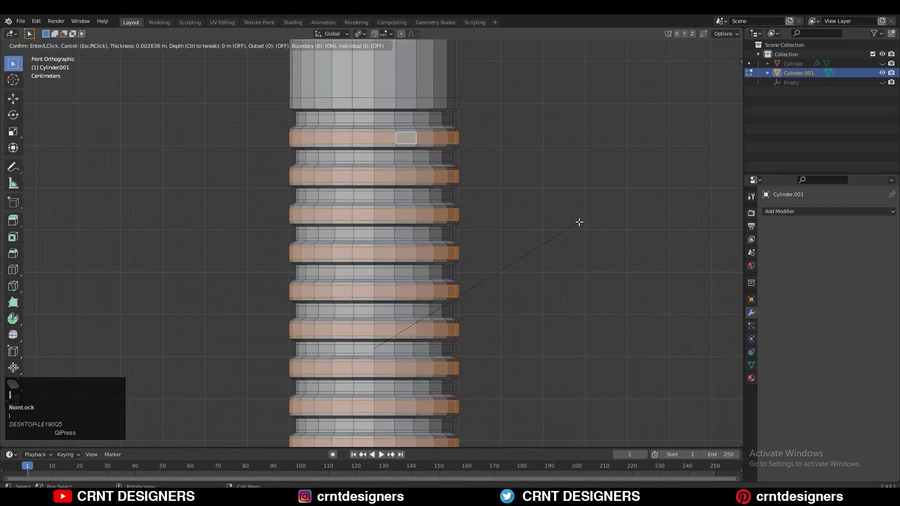
{"action": "left_click", "coordinate": [579, 222]}
Step: Delete the cap faces at both ends of the cylinder to make an open tube
{"action": "middle_click_drag", "start_coordinate": [564, 236], "coordinate": [543, 361], "text": "ctrl"}
{"action": "key", "text": "Tab"}
{"action": "middle_click_drag", "start_coordinate": [443, 259], "coordinate": [420, 338], "text": "ctrl"}
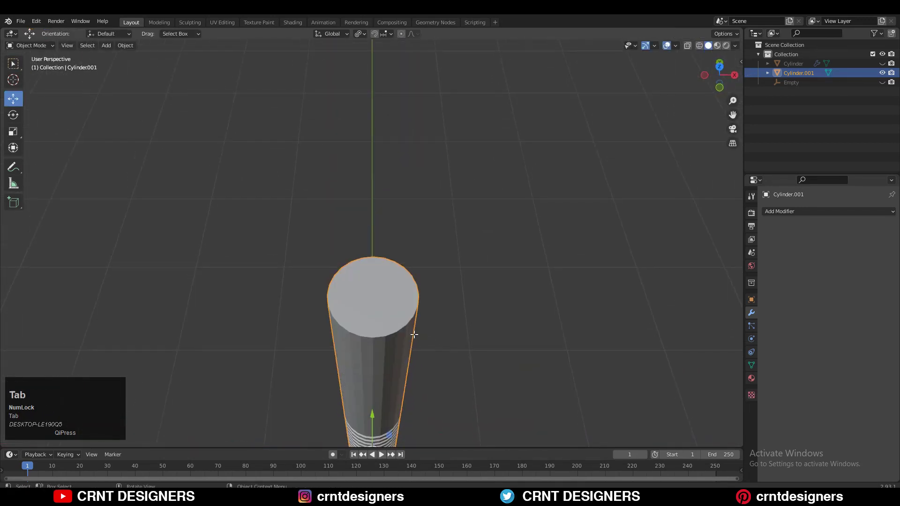
{"action": "key", "text": "Tab"}
{"action": "middle_click_drag", "start_coordinate": [392, 303], "coordinate": [665, 282]}
{"action": "left_click", "coordinate": [383, 175], "text": "shift"}
{"action": "key", "text": "x"}
{"action": "left_click", "coordinate": [408, 229]}
{"action": "key", "text": "Tab"}
Step: Add a Subdivision Surface modifier with viewport level 2 to the straw and shade it smooth
{"action": "left_click", "coordinate": [801, 212]}
{"action": "left_click", "coordinate": [718, 384]}
{"action": "middle_click_drag", "start_coordinate": [660, 390], "coordinate": [487, 270]}
{"action": "right_click", "coordinate": [372, 243]}
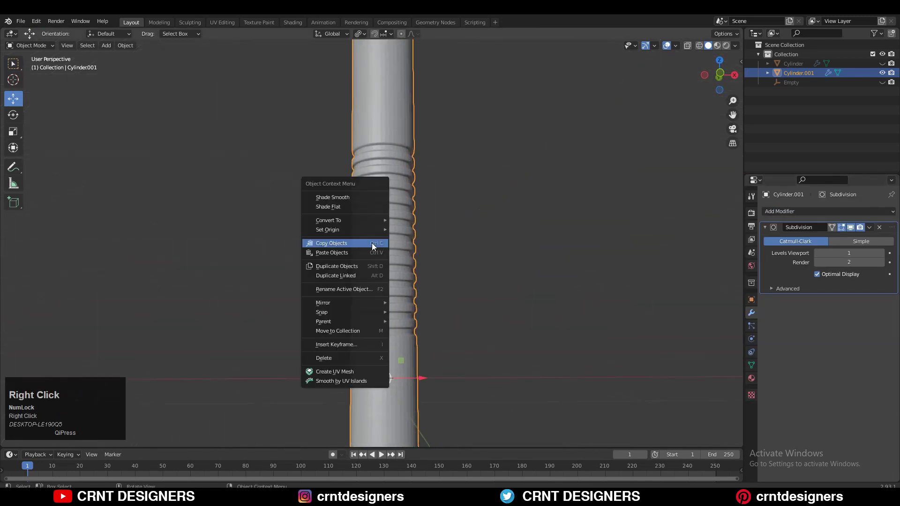
{"action": "left_click", "coordinate": [374, 198]}
{"action": "left_click", "coordinate": [881, 254]}
{"action": "middle_click_drag", "start_coordinate": [514, 301], "coordinate": [557, 293]}
{"action": "left_click", "coordinate": [816, 253]}
{"action": "middle_click_drag", "start_coordinate": [487, 367], "coordinate": [546, 291], "text": "shift"}
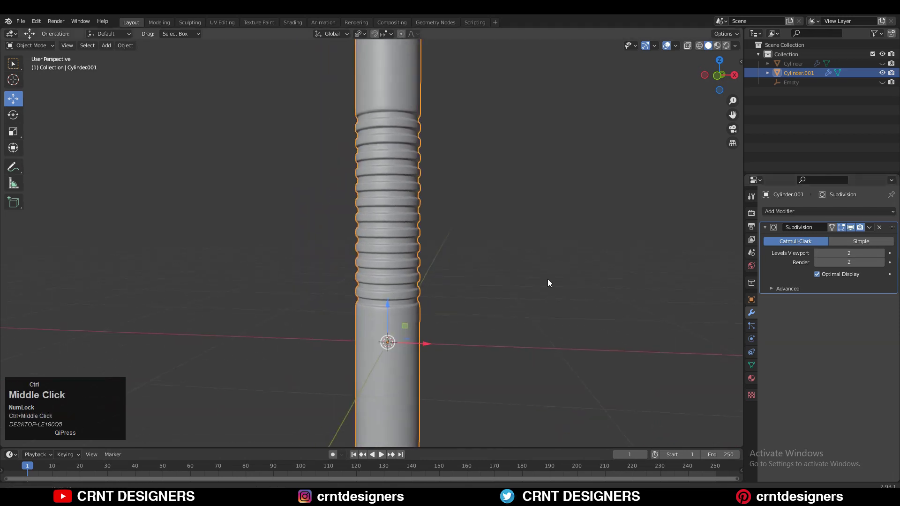
{"action": "middle_click_drag", "start_coordinate": [543, 328], "coordinate": [541, 281], "text": "ctrl"}
{"action": "key", "text": "Tab"}
{"action": "middle_click_drag", "start_coordinate": [484, 338], "coordinate": [492, 417]}
{"action": "key", "text": "Tab"}
{"action": "middle_click_drag", "start_coordinate": [494, 317], "coordinate": [544, 349], "text": "ctrl"}
Step: Add an Arrows empty at the world origin and deselect it
{"action": "left_click", "coordinate": [719, 81]}
{"action": "middle_click_drag", "start_coordinate": [552, 185], "coordinate": [549, 175], "text": "ctrl"}
{"action": "middle_click_drag", "start_coordinate": [482, 241], "coordinate": [492, 210], "text": "ctrl"}
{"action": "left_click", "coordinate": [560, 197]}
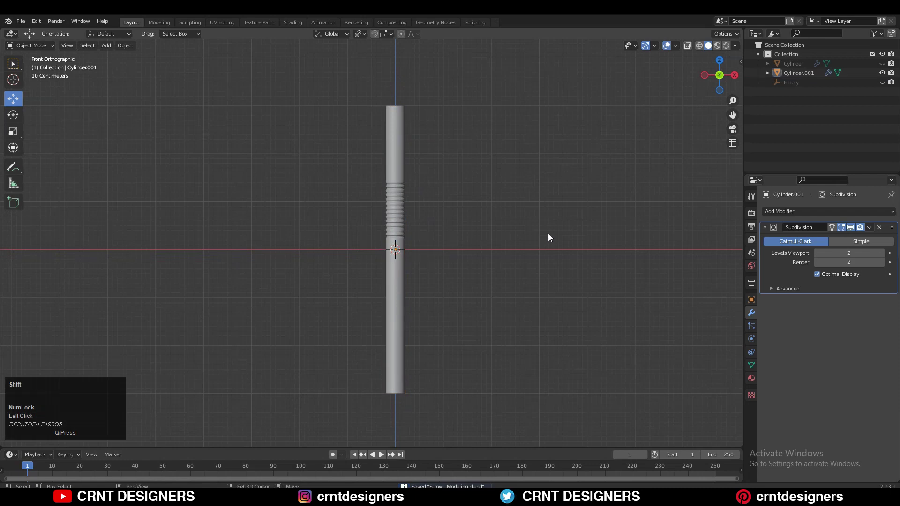
{"action": "middle_click_drag", "start_coordinate": [547, 234], "coordinate": [563, 211], "text": "shift"}
{"action": "key", "text": "shift+a"}
{"action": "left_click", "coordinate": [495, 303]}
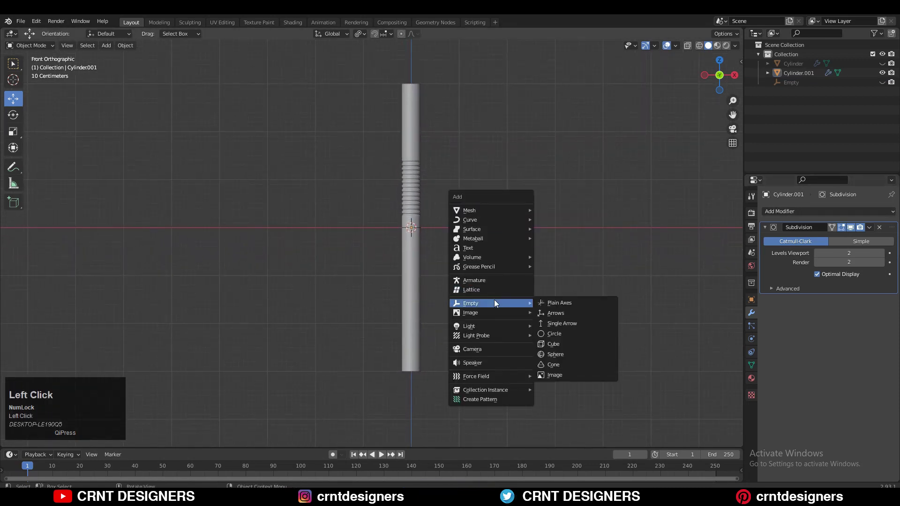
{"action": "left_click", "coordinate": [583, 315]}
{"action": "left_click", "coordinate": [544, 192]}
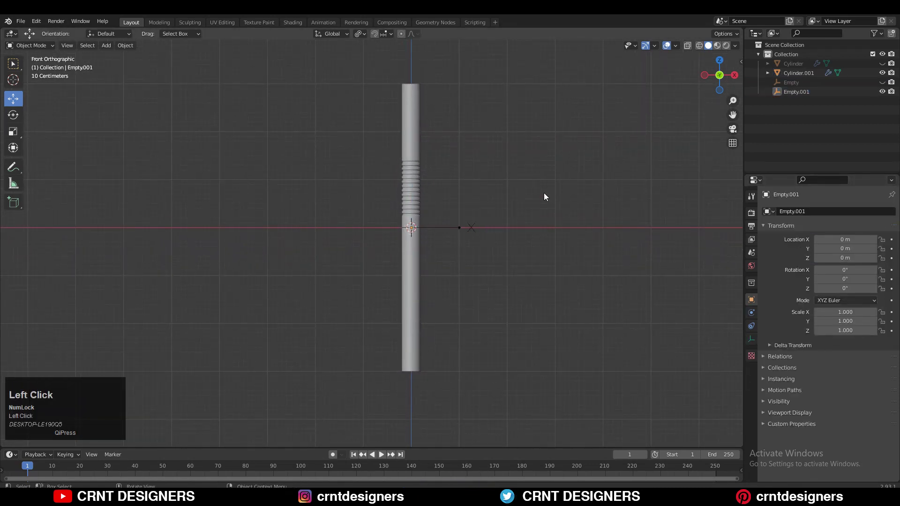
Step: Add a Simple Deform modifier to the straw, set to Bend, with Empty.001 as its origin
{"action": "left_click", "coordinate": [413, 143]}
{"action": "left_click", "coordinate": [813, 212]}
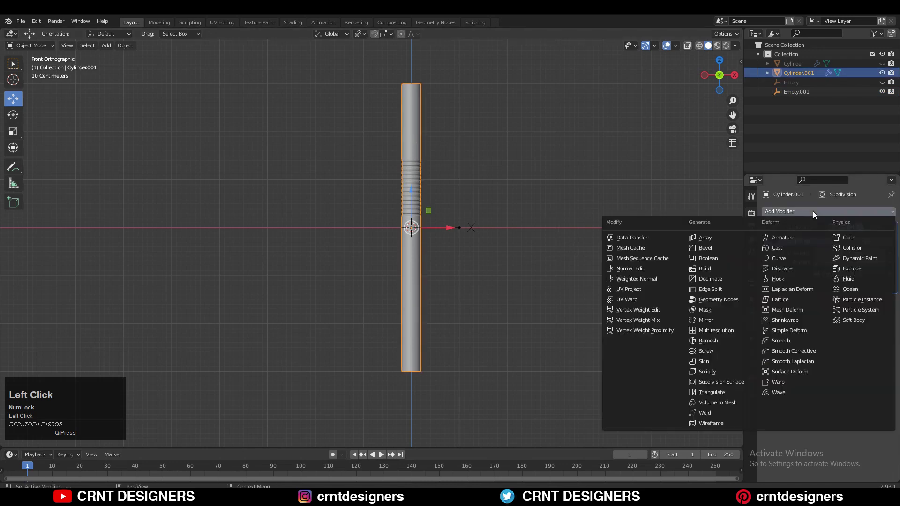
{"action": "left_click", "coordinate": [782, 331]}
{"action": "left_click", "coordinate": [816, 315]}
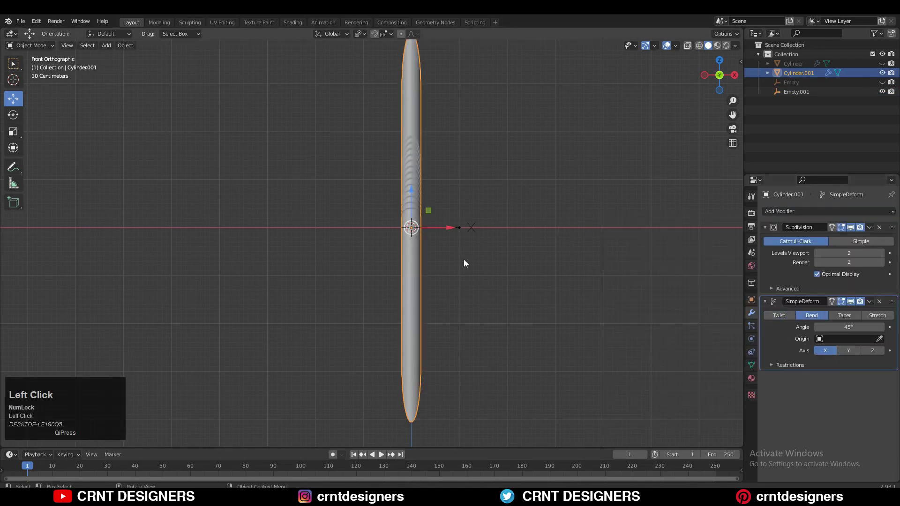
{"action": "left_click", "coordinate": [850, 338]}
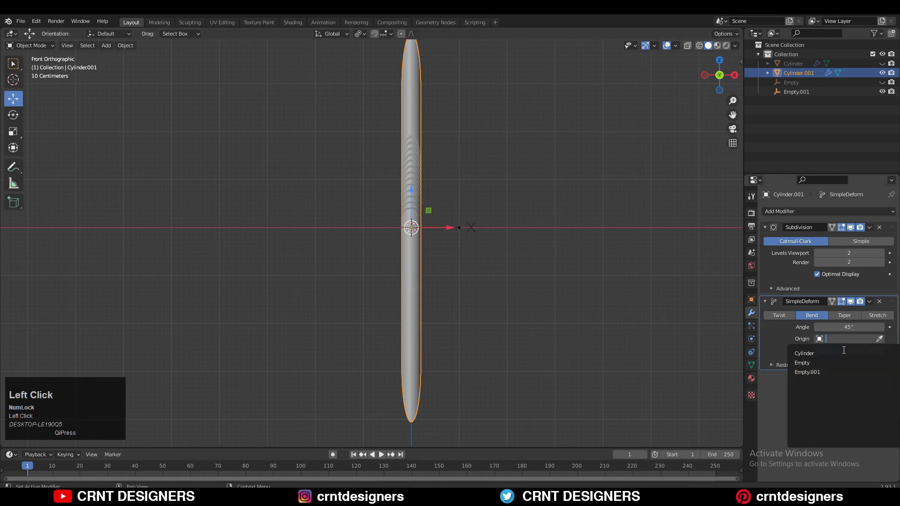
{"action": "left_click", "coordinate": [830, 372]}
Step: Restrict the bend to a lower limit of 0.50 and set its angle to 180°, working from the left view
{"action": "middle_click_drag", "start_coordinate": [468, 228], "coordinate": [635, 146]}
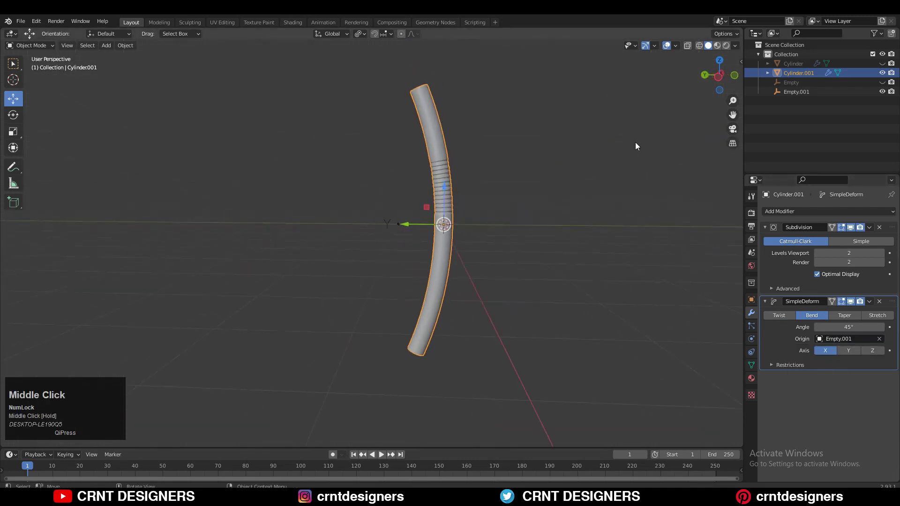
{"action": "left_click", "coordinate": [719, 76]}
{"action": "middle_click_drag", "start_coordinate": [564, 214], "coordinate": [559, 211], "text": "shift"}
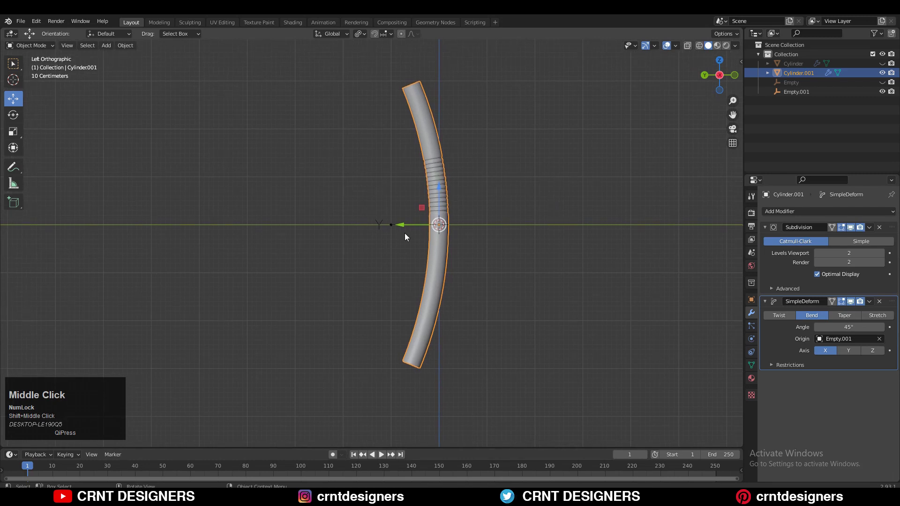
{"action": "left_click", "coordinate": [778, 365]}
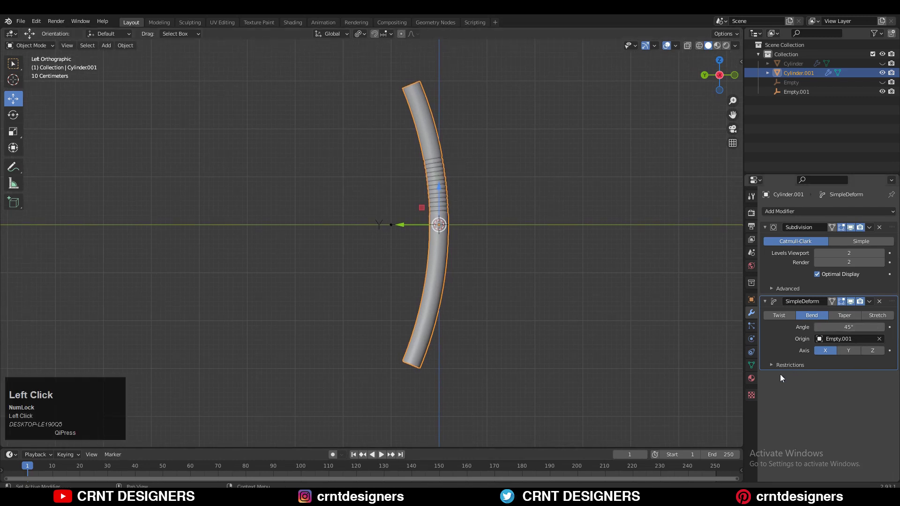
{"action": "left_click_drag", "start_coordinate": [871, 387], "coordinate": [849, 378]}
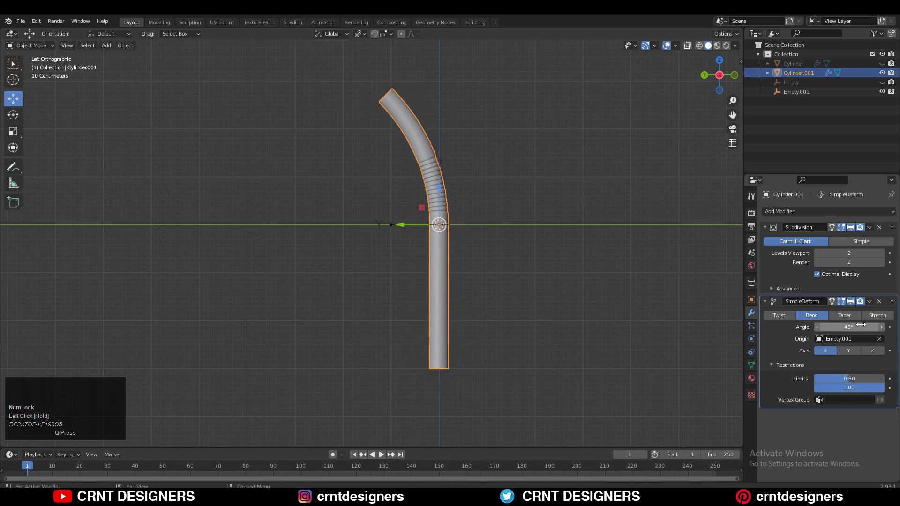
{"action": "left_click_drag", "start_coordinate": [861, 327], "coordinate": [894, 327]}
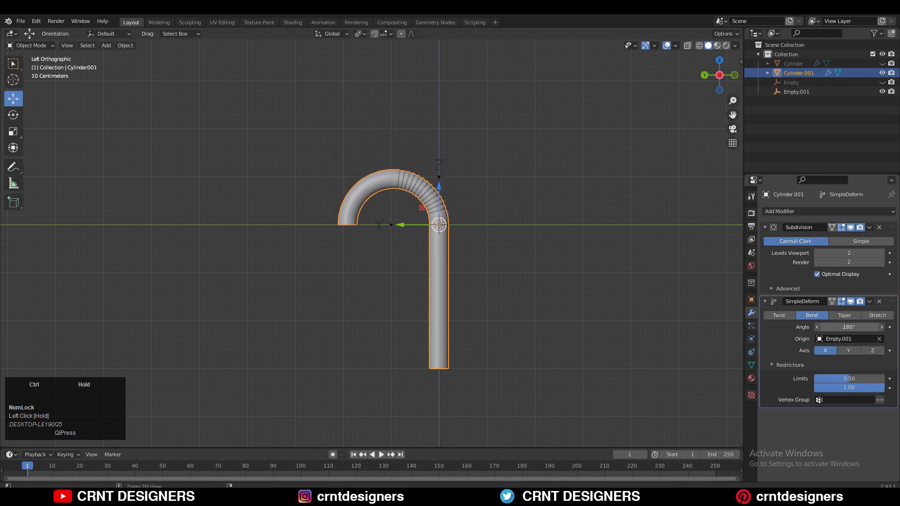
Step: Try other lower-limit and angle values for the straw's bend
{"action": "middle_click_drag", "start_coordinate": [604, 300], "coordinate": [529, 320], "text": "shift"}
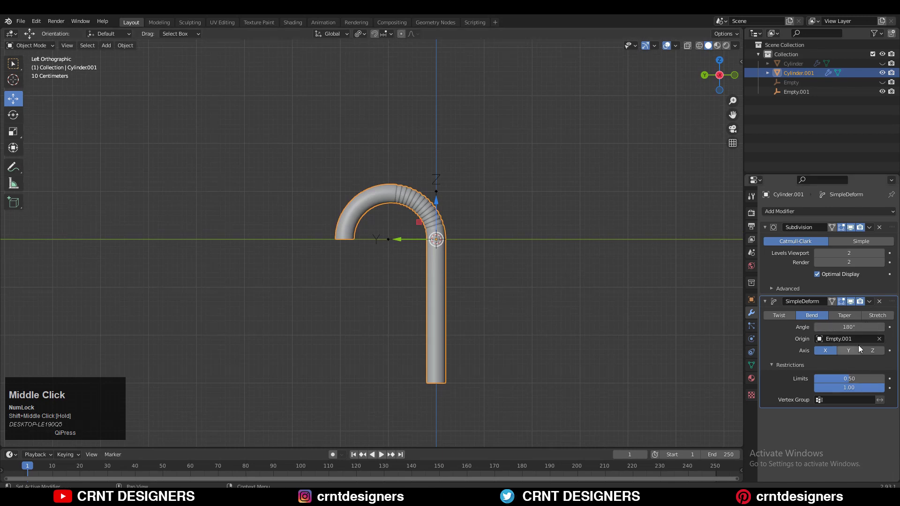
{"action": "mouse_move", "coordinate": [854, 381]}
{"action": "left_mouse_down"}
{"action": "mouse_move", "coordinate": [880, 381]}
{"action": "mouse_move", "coordinate": [851, 380]}
{"action": "left_mouse_up"}
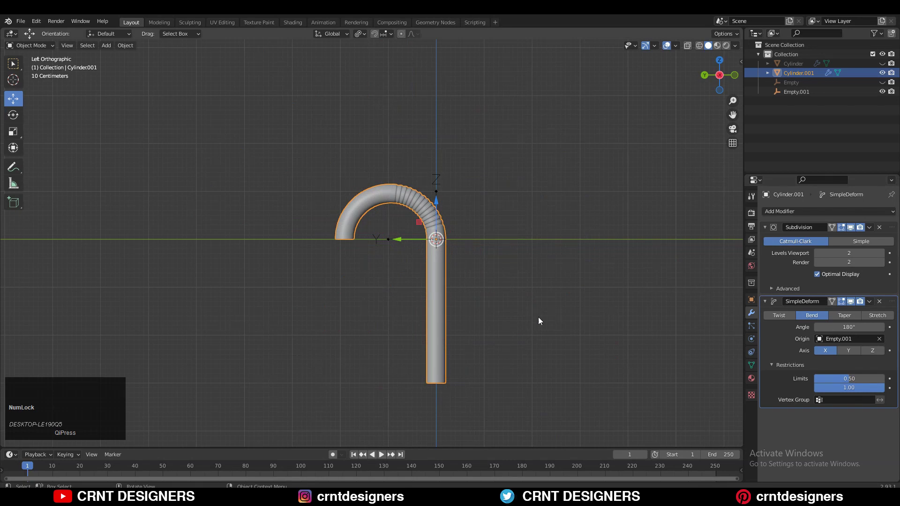
{"action": "mouse_move", "coordinate": [859, 330]}
{"action": "left_mouse_down", "text": "ctrl"}
{"action": "mouse_move", "coordinate": [838, 329]}
{"action": "mouse_move", "coordinate": [871, 329]}
{"action": "mouse_move", "coordinate": [849, 327]}
{"action": "left_mouse_up", "text": "ctrl"}
{"action": "left_click", "coordinate": [848, 398]}
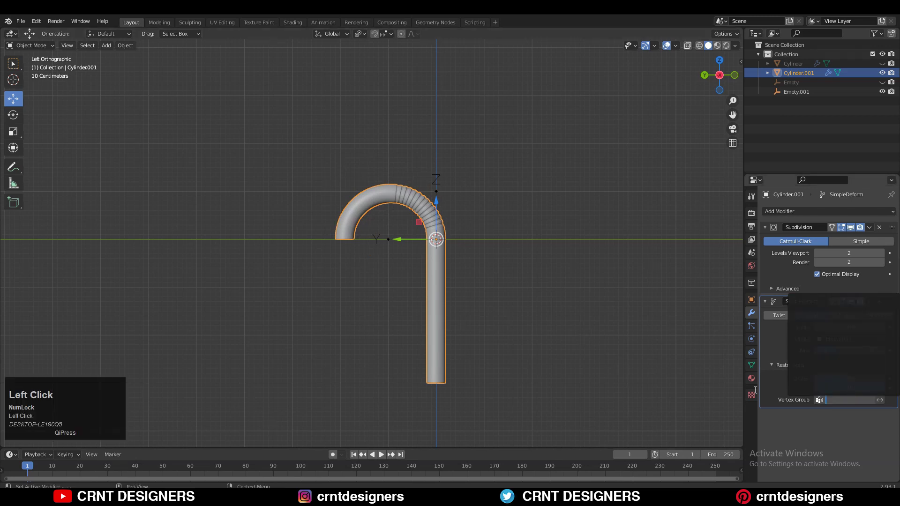
{"action": "key", "text": "Tab"}
{"action": "key", "text": "Tab"}
Step: Move Empty.001 a short distance along negative Y, off the straw's axis, and reselect the straw
{"action": "mouse_move", "coordinate": [398, 237]}
{"action": "left_mouse_down"}
{"action": "mouse_move", "coordinate": [354, 239]}
{"action": "mouse_move", "coordinate": [420, 241]}
{"action": "mouse_move", "coordinate": [412, 239]}
{"action": "left_mouse_up"}
{"action": "middle_click_drag", "start_coordinate": [446, 305], "coordinate": [534, 252], "text": "ctrl"}
{"action": "key", "text": "ctrl+z"}
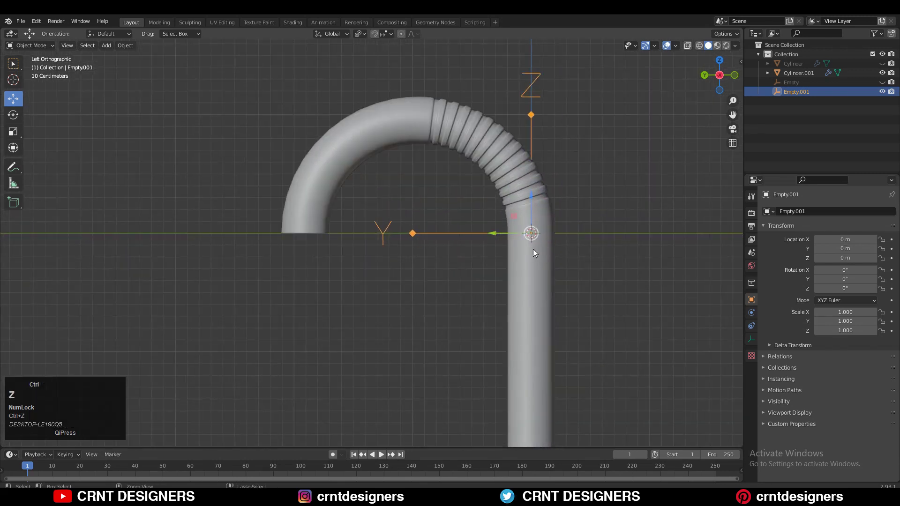
{"action": "left_click_drag", "start_coordinate": [473, 233], "coordinate": [518, 214], "text": "ctrl"}
{"action": "left_click", "coordinate": [575, 226]}
{"action": "middle_click_drag", "start_coordinate": [518, 213], "coordinate": [459, 258], "text": "ctrl"}
{"action": "left_click", "coordinate": [459, 257]}
Step: Select the edge loop around the straw's upper open end in edit mode
{"action": "middle_click_drag", "start_coordinate": [481, 290], "coordinate": [439, 290], "text": "shift"}
{"action": "left_click", "coordinate": [720, 76]}
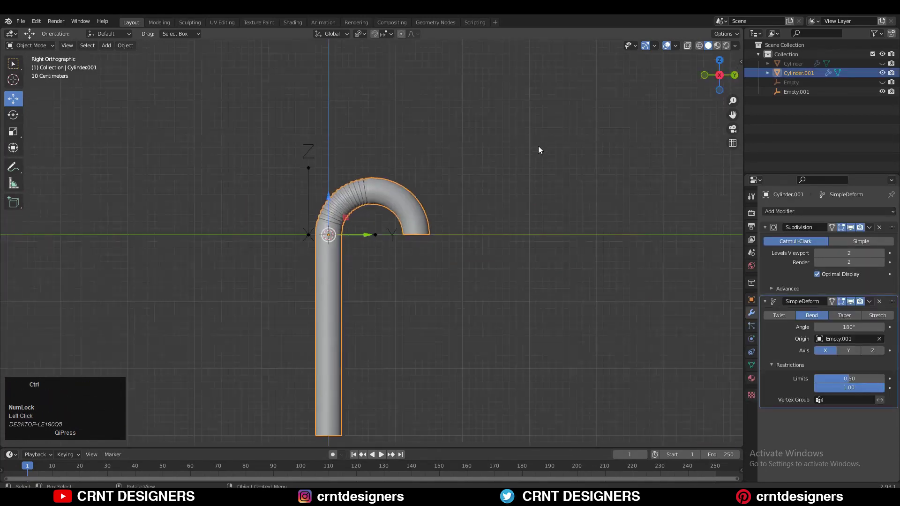
{"action": "middle_click_drag", "start_coordinate": [562, 143], "coordinate": [454, 209], "text": "ctrl"}
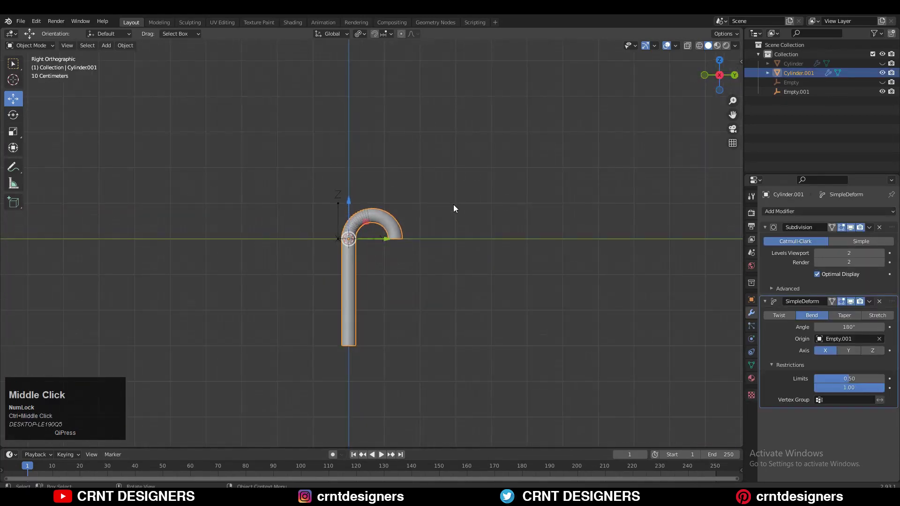
{"action": "left_click", "coordinate": [735, 75]}
{"action": "middle_click_drag", "start_coordinate": [513, 198], "coordinate": [489, 122], "text": "ctrl"}
{"action": "key", "text": "Tab"}
{"action": "key", "text": "2"}
{"action": "left_click", "coordinate": [501, 88], "text": "alt"}
{"action": "key", "text": "3"}
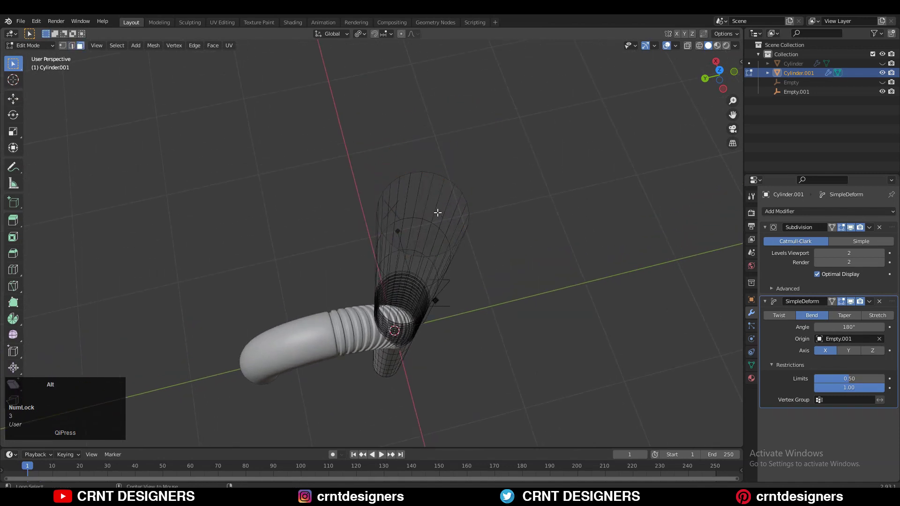
{"action": "left_click", "coordinate": [437, 212], "text": "alt"}
{"action": "middle_click_drag", "start_coordinate": [468, 214], "coordinate": [439, 196]}
{"action": "key", "text": "2"}
{"action": "left_click", "coordinate": [418, 178], "text": "alt"}
Step: Turn off the viewport display of the Simple Deform and Subdivision modifiers, keeping the edge loops of both open ends selected
{"action": "middle_click_drag", "start_coordinate": [475, 251], "coordinate": [474, 197], "text": "ctrl"}
{"action": "left_click", "coordinate": [850, 301]}
{"action": "middle_click_drag", "start_coordinate": [468, 281], "coordinate": [432, 227]}
{"action": "left_click", "coordinate": [850, 228]}
{"action": "middle_click_drag", "start_coordinate": [507, 245], "coordinate": [498, 313]}
Step: Extrude both end edge loops in place and scale them inward to 0.814 in X and Y only
{"action": "key", "text": "e"}
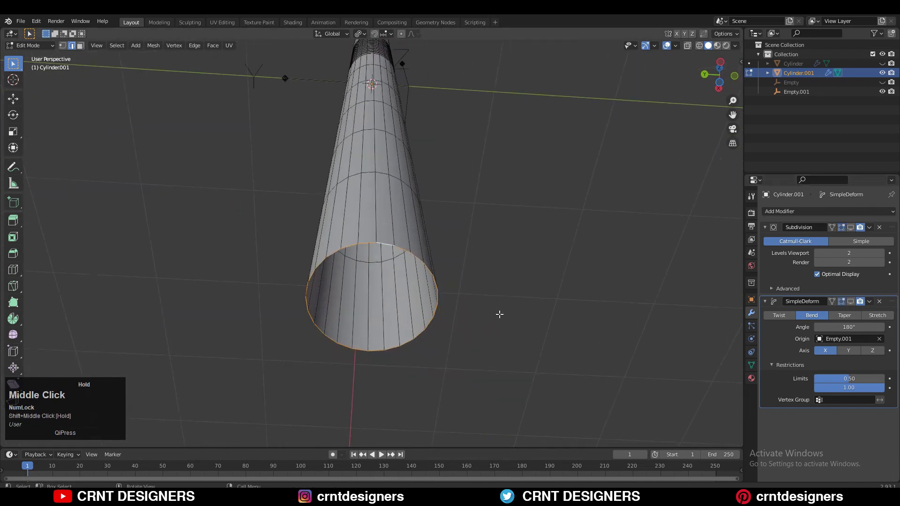
{"action": "right_click", "coordinate": [505, 311]}
{"action": "key", "text": "s"}
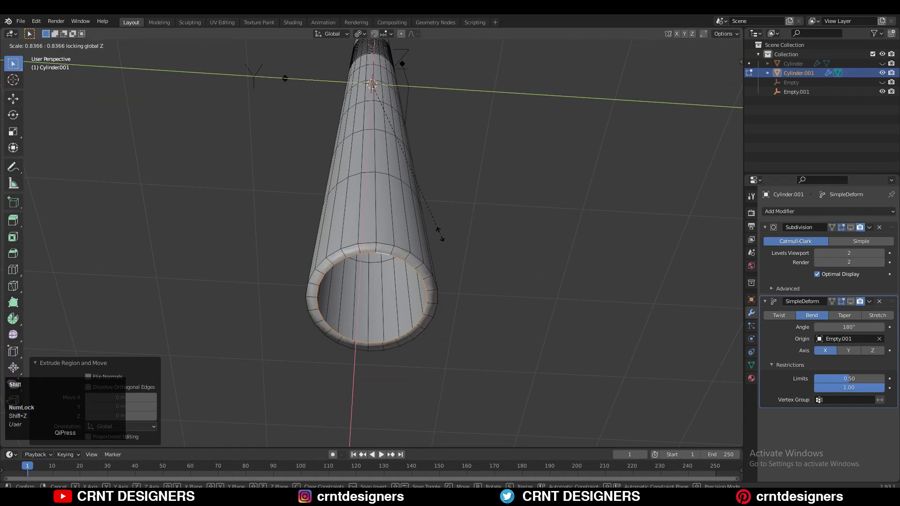
{"action": "left_click", "coordinate": [424, 243]}
Step: Bridge the two inner end loops to form the straw's inner wall
{"action": "mouse_move", "coordinate": [423, 243]}
{"action": "middle_mouse_down"}
{"action": "mouse_move", "coordinate": [440, 289]}
{"action": "mouse_move", "coordinate": [433, 243]}
{"action": "middle_mouse_up"}
{"action": "middle_click_drag", "start_coordinate": [433, 244], "coordinate": [428, 279], "text": "shift"}
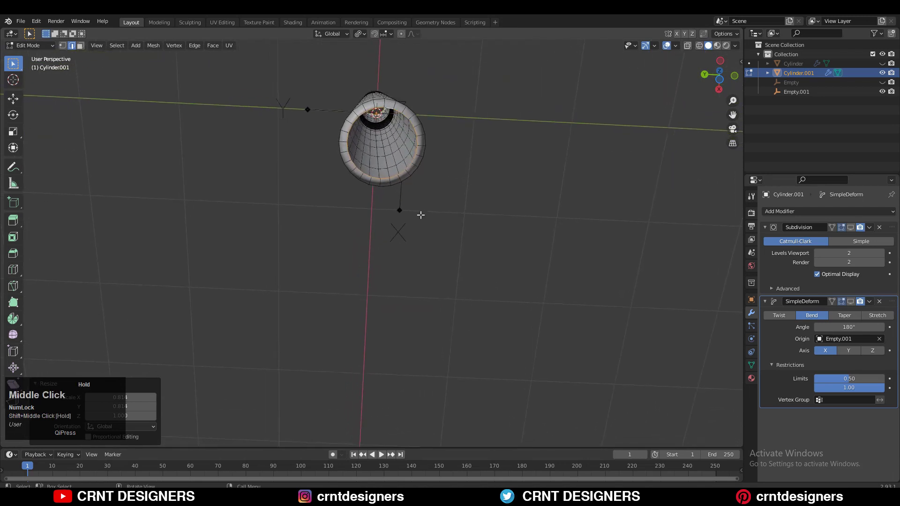
{"action": "right_click", "coordinate": [419, 218]}
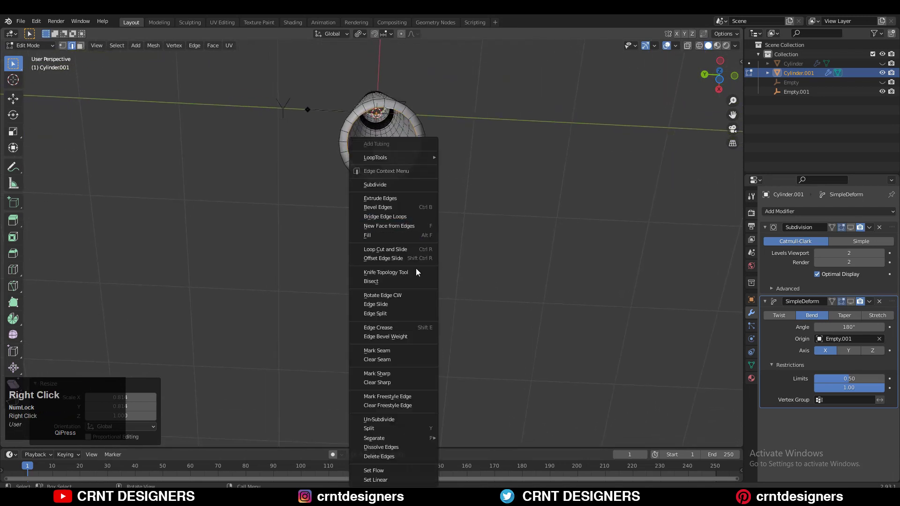
{"action": "left_click", "coordinate": [401, 216]}
{"action": "middle_click_drag", "start_coordinate": [399, 215], "coordinate": [521, 249]}
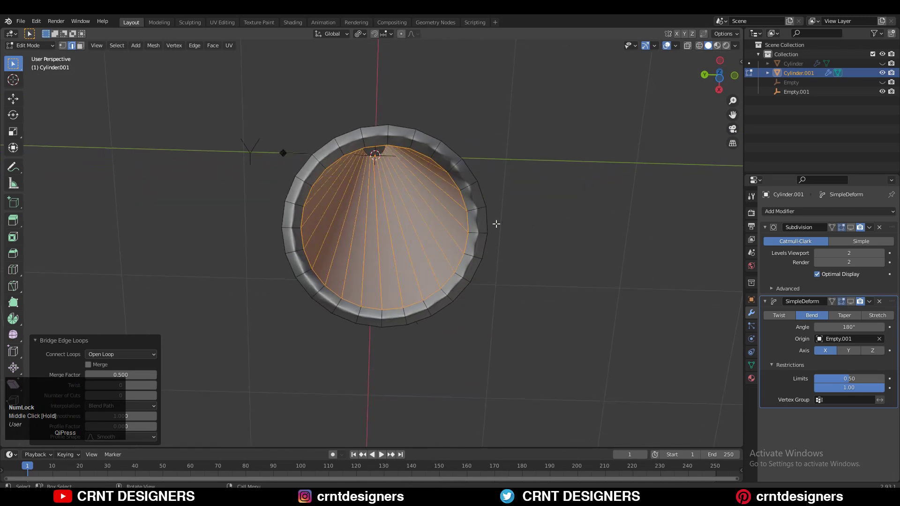
Step: Inset the inner wall's faces slightly and add one centred loop cut around the inner wall
{"action": "key", "text": "i"}
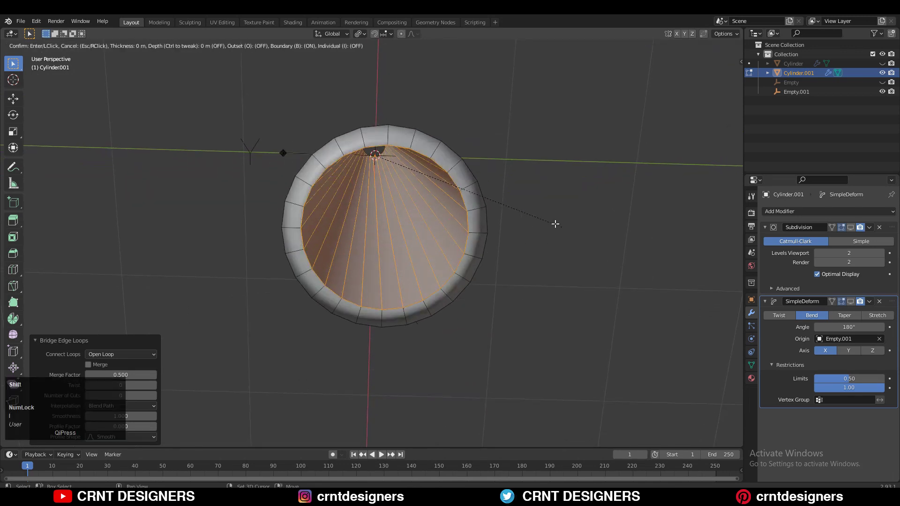
{"action": "left_click", "coordinate": [548, 222]}
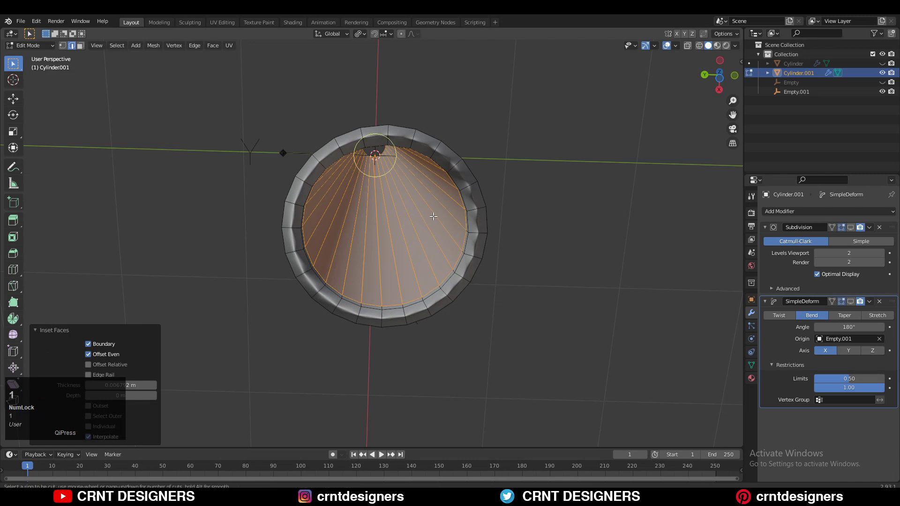
{"action": "left_click", "coordinate": [443, 217]}
{"action": "right_click", "coordinate": [443, 216]}
Step: Select the ring of rim faces at both ends of the straw and inset them slightly
{"action": "key", "text": "Tab"}
{"action": "middle_click_drag", "start_coordinate": [444, 217], "coordinate": [466, 241], "text": "ctrl"}
{"action": "key", "text": "Tab"}
{"action": "left_click", "coordinate": [454, 234], "text": "alt"}
{"action": "middle_click_drag", "start_coordinate": [461, 160], "coordinate": [449, 207]}
{"action": "middle_click_drag", "start_coordinate": [468, 314], "coordinate": [445, 197], "text": "shift"}
{"action": "scroll", "coordinate": [445, 197], "scroll_direction": "up", "scroll_amount": 4}
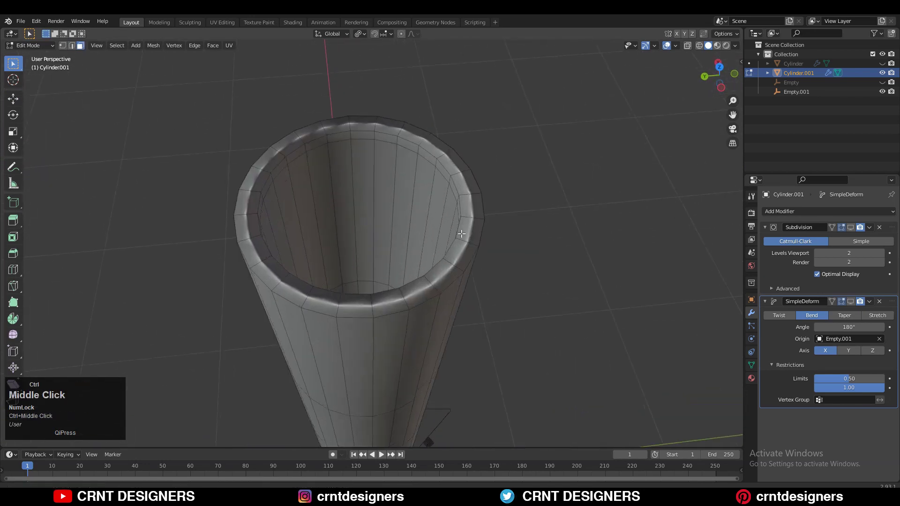
{"action": "left_click", "coordinate": [515, 262], "text": "alt"}
{"action": "key", "text": "i"}
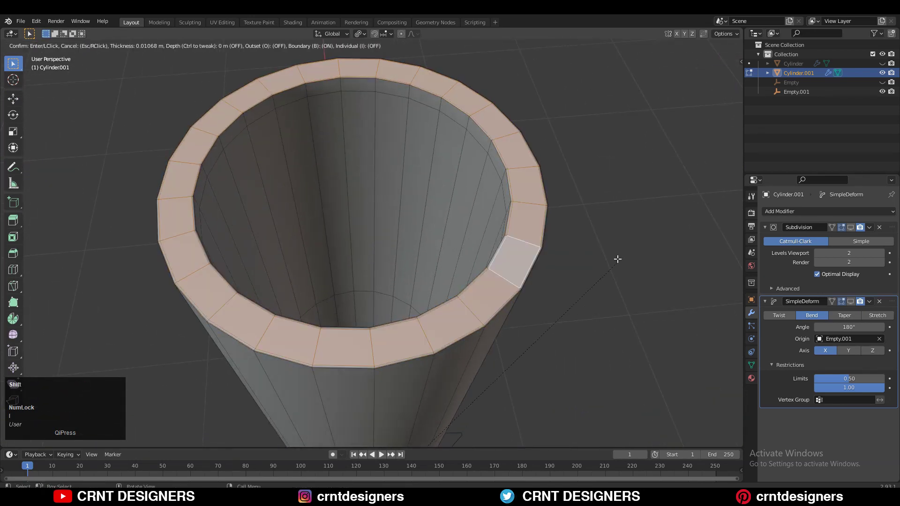
{"action": "left_click", "coordinate": [559, 284], "text": "shift"}
Step: Return to object mode and turn the viewport display of the Simple Deform and Subdivision modifiers back on
{"action": "key", "text": "Tab"}
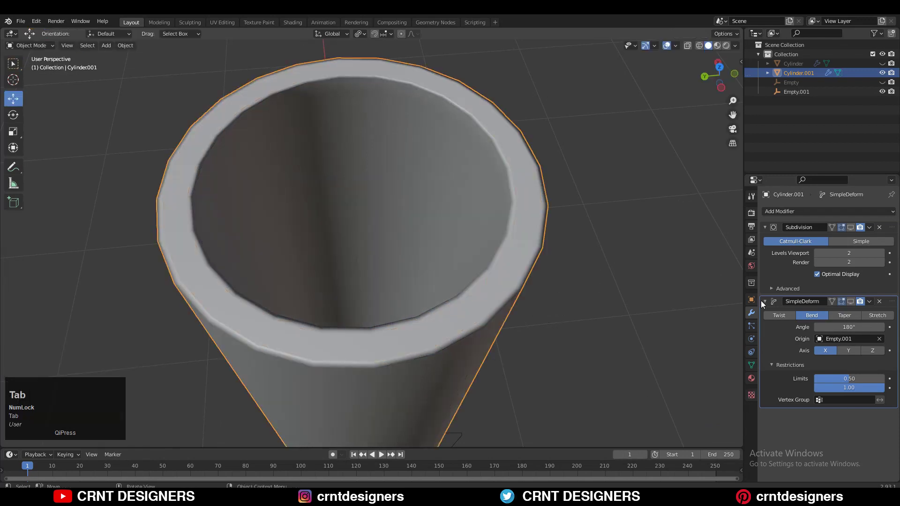
{"action": "left_click", "coordinate": [850, 300]}
{"action": "middle_click_drag", "start_coordinate": [519, 237], "coordinate": [470, 323], "text": "ctrl"}
{"action": "middle_click_drag", "start_coordinate": [468, 358], "coordinate": [467, 264], "text": "shift"}
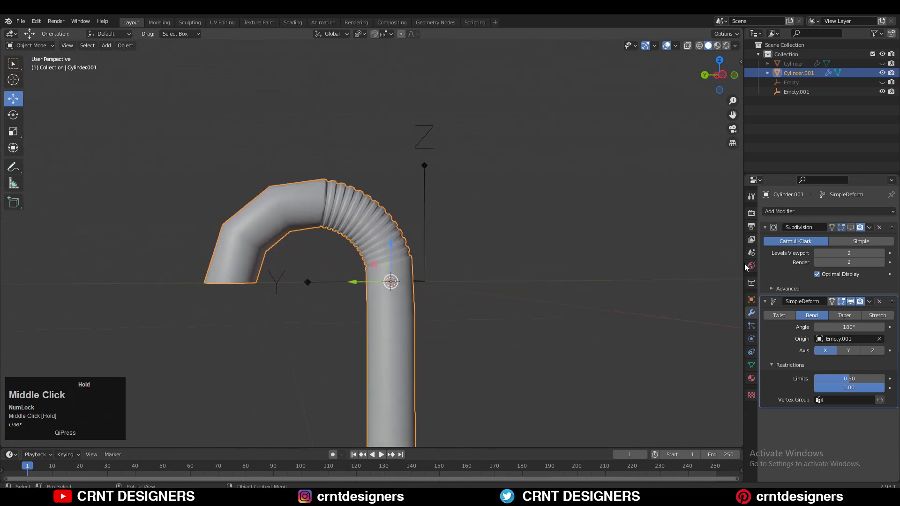
{"action": "left_click", "coordinate": [849, 228]}
Step: Add loop cuts on the outer and inner walls in edit mode, slid close to the straw's lower rim
{"action": "middle_click_drag", "start_coordinate": [411, 268], "coordinate": [473, 342]}
{"action": "left_click", "coordinate": [730, 81]}
{"action": "middle_click_drag", "start_coordinate": [471, 201], "coordinate": [498, 262], "text": "ctrl"}
{"action": "middle_click_drag", "start_coordinate": [510, 225], "coordinate": [549, 155], "text": "shift"}
{"action": "middle_click_drag", "start_coordinate": [462, 349], "coordinate": [467, 253]}
{"action": "key", "text": "Tab"}
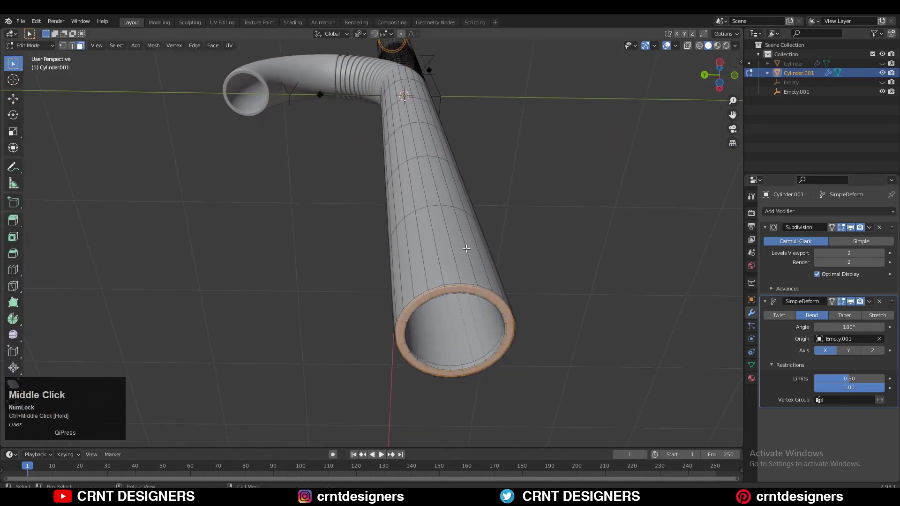
{"action": "left_click", "coordinate": [467, 259]}
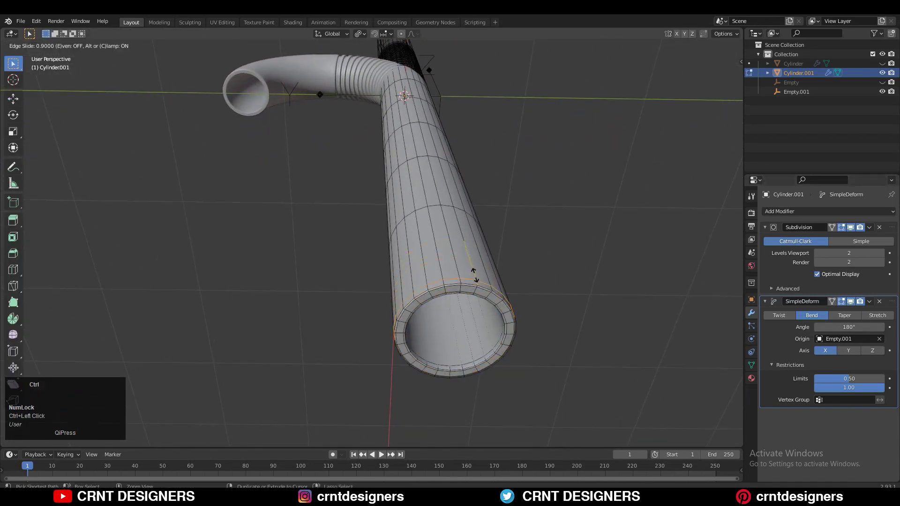
{"action": "left_click", "coordinate": [474, 275]}
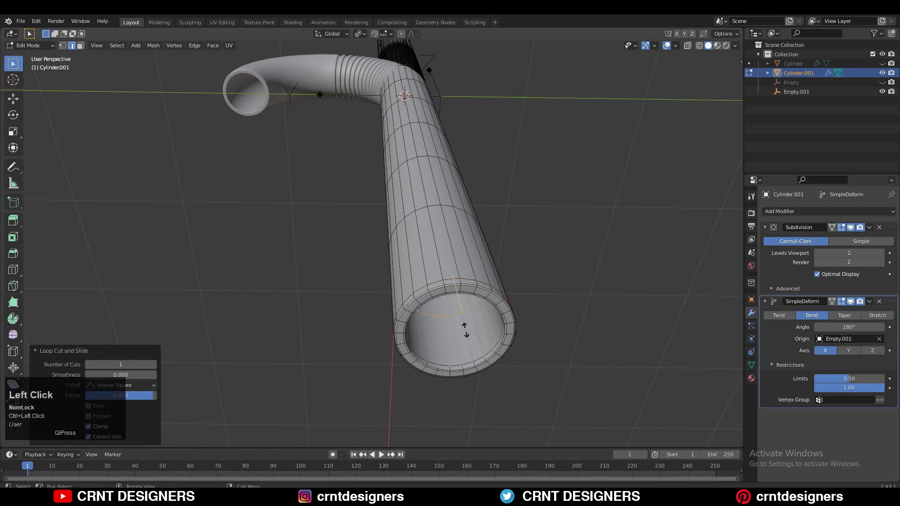
{"action": "left_click", "coordinate": [473, 368]}
Step: Add loop cuts on the outer and inner walls, slid close to the straw's upper rim
{"action": "middle_click_drag", "start_coordinate": [369, 225], "coordinate": [431, 197]}
{"action": "key", "text": "ctrl+r"}
{"action": "left_click", "coordinate": [437, 141]}
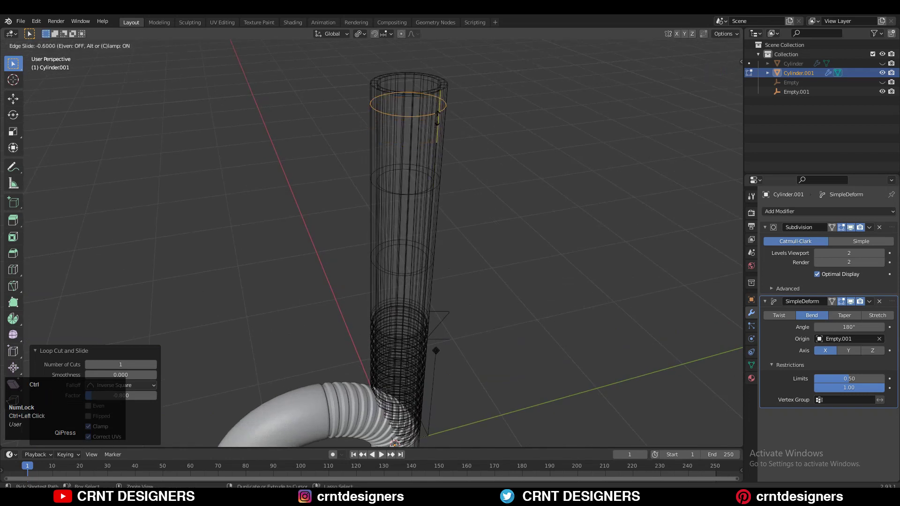
{"action": "left_click", "coordinate": [441, 107]}
{"action": "middle_click_drag", "start_coordinate": [440, 107], "coordinate": [372, 288]}
{"action": "left_click", "coordinate": [357, 313]}
{"action": "left_click", "coordinate": [366, 267]}
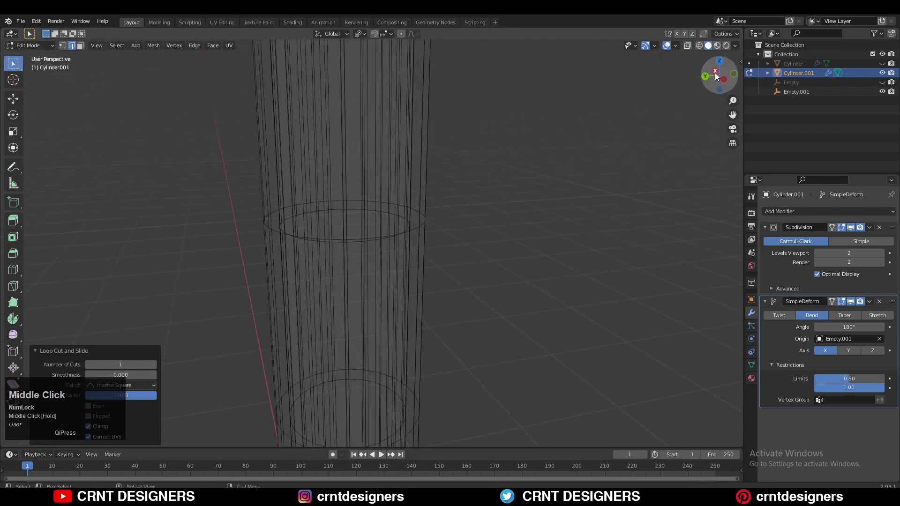
Step: Return to object mode in the left view, deselect the straw and save the file
{"action": "left_click", "coordinate": [722, 77]}
{"action": "middle_click_drag", "start_coordinate": [591, 182], "coordinate": [645, 262], "text": "shift"}
{"action": "middle_click_drag", "start_coordinate": [464, 220], "coordinate": [476, 186], "text": "ctrl"}
{"action": "key", "text": "Tab"}
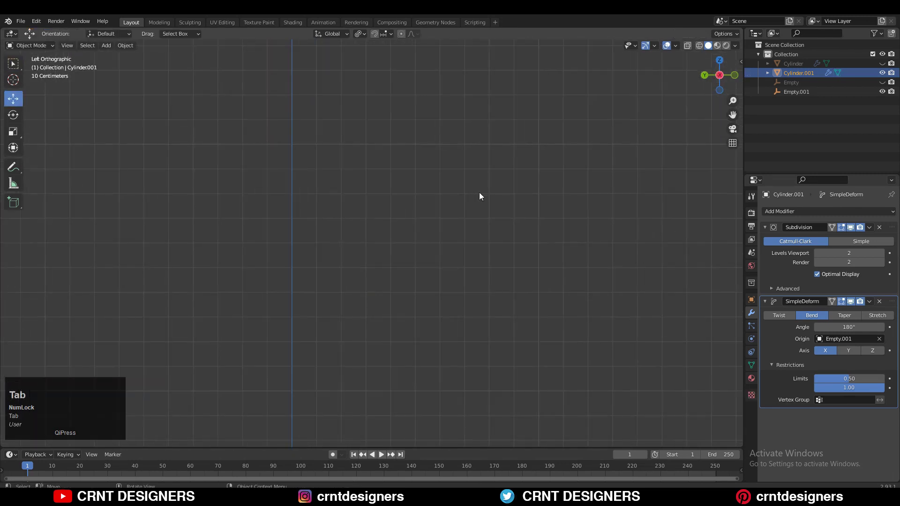
{"action": "middle_click_drag", "start_coordinate": [539, 206], "coordinate": [502, 345], "text": "ctrl"}
{"action": "middle_click_drag", "start_coordinate": [419, 392], "coordinate": [477, 183], "text": "shift"}
{"action": "middle_click_drag", "start_coordinate": [460, 262], "coordinate": [472, 187], "text": "shift"}
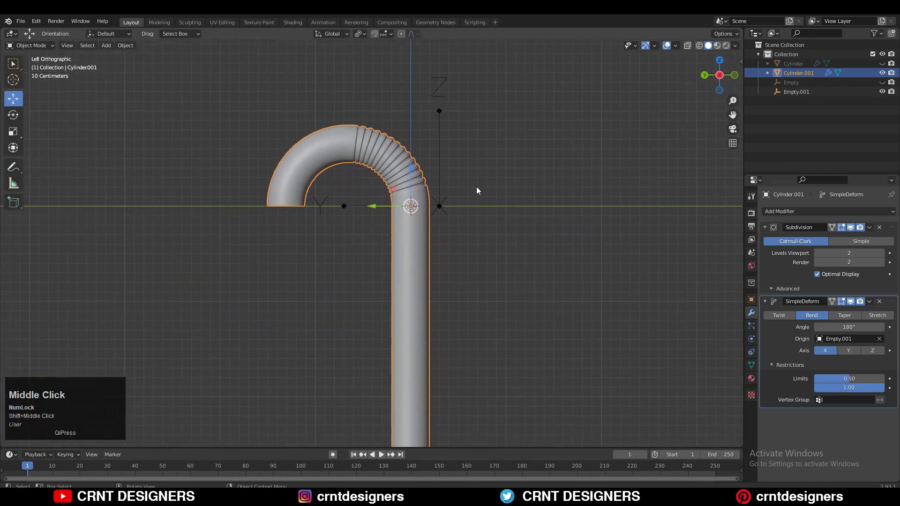
{"action": "left_click", "coordinate": [502, 187]}
{"action": "key", "text": "ctrl+s"}
Step: Try applying the straw's Simple Deform modifier and undo it
{"action": "middle_click_drag", "start_coordinate": [463, 237], "coordinate": [465, 304], "text": "ctrl"}
{"action": "middle_click_drag", "start_coordinate": [426, 206], "coordinate": [429, 175], "text": "shift"}
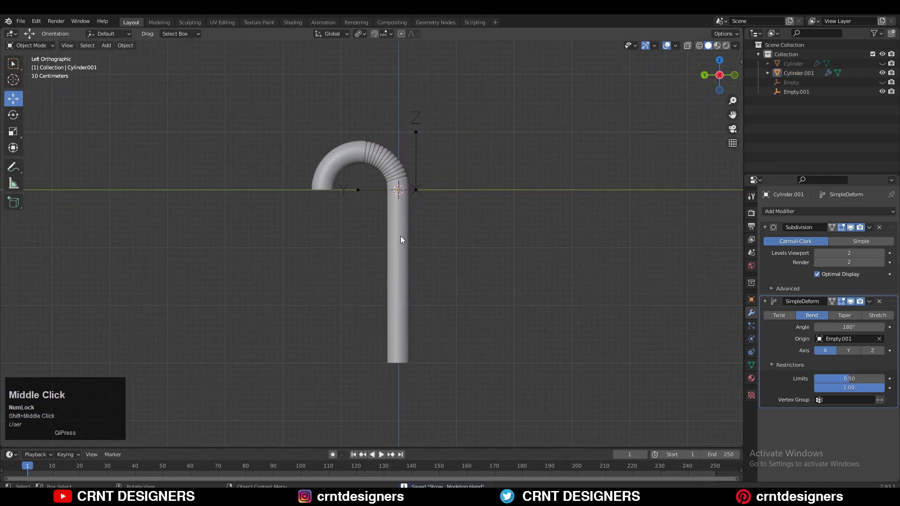
{"action": "left_click", "coordinate": [869, 303]}
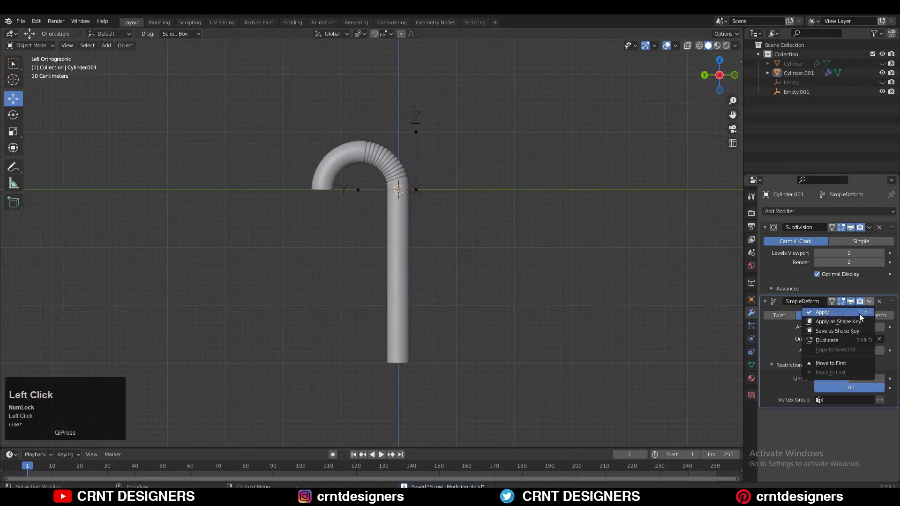
{"action": "left_click", "coordinate": [859, 313]}
{"action": "scroll", "coordinate": [474, 253], "scroll_direction": "down", "scroll_amount": 1}
{"action": "middle_click_drag", "start_coordinate": [473, 253], "coordinate": [485, 280], "text": "ctrl"}
{"action": "key", "text": "ctrl+z"}
Step: Try adding five loop cuts near the upper end of the ribbed section in edit mode
{"action": "key", "text": "Tab"}
{"action": "middle_click_drag", "start_coordinate": [515, 241], "coordinate": [537, 277]}
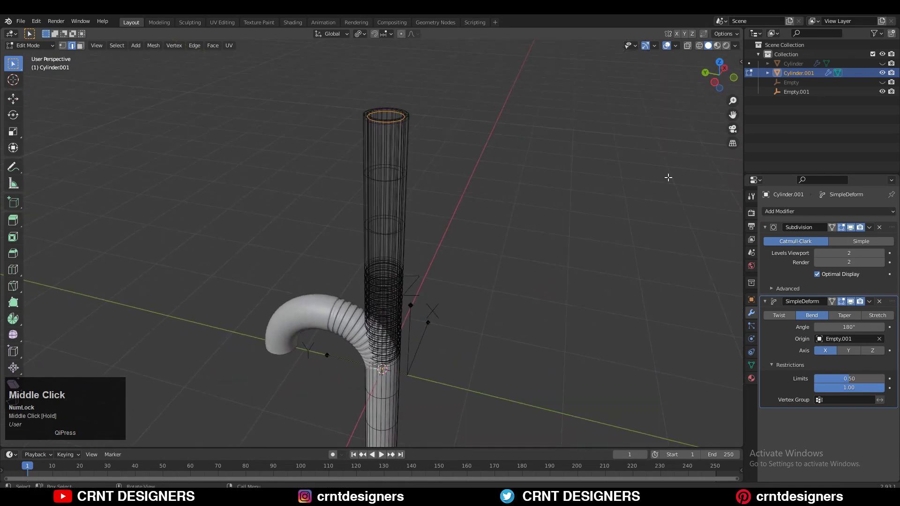
{"action": "scroll", "coordinate": [522, 305], "scroll_direction": "up", "scroll_amount": 5}
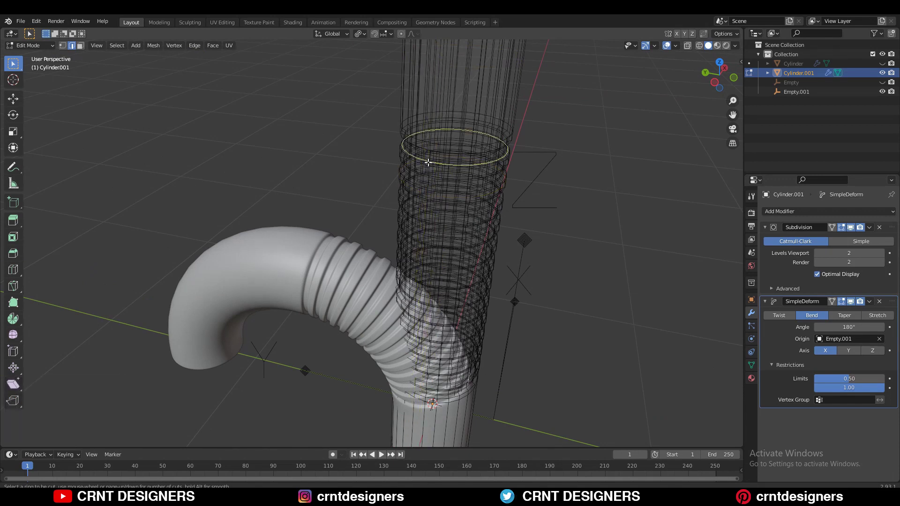
{"action": "key", "text": "5"}
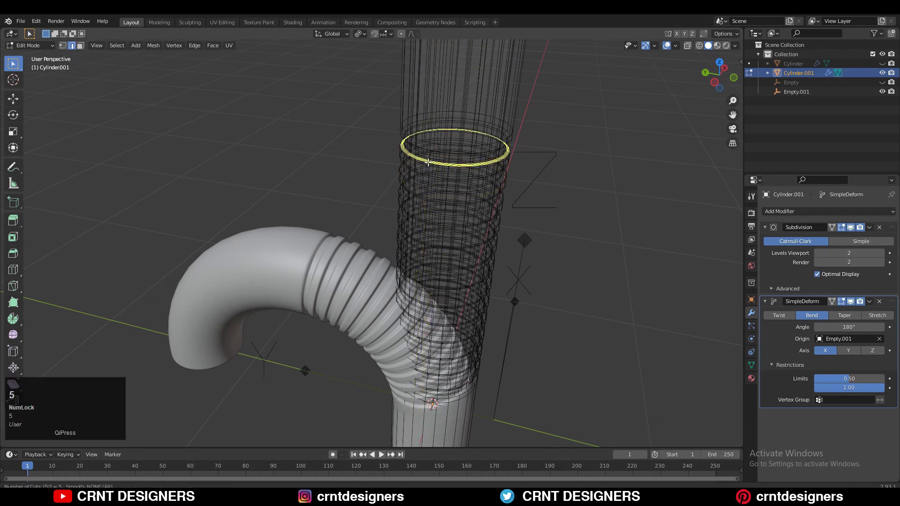
{"action": "right_click", "coordinate": [428, 162]}
{"action": "scroll", "coordinate": [546, 165], "scroll_direction": "down", "scroll_amount": 2}
Step: Turn off the Simple Deform modifier's edit-mode display and the Subdivision modifier's viewport display
{"action": "middle_click_drag", "start_coordinate": [546, 164], "coordinate": [378, 337]}
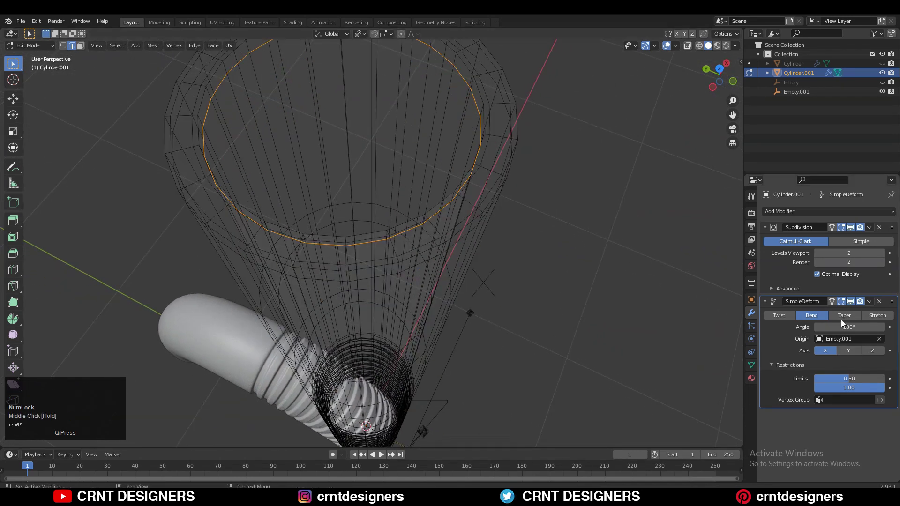
{"action": "left_click", "coordinate": [841, 302]}
{"action": "middle_click_drag", "start_coordinate": [384, 226], "coordinate": [438, 215], "text": "shift"}
{"action": "left_click", "coordinate": [851, 228]}
Step: Select the face loops that border both ends of the straw's ribbed section in face select mode
{"action": "scroll", "coordinate": [425, 295], "scroll_direction": "down", "scroll_amount": 3}
{"action": "key", "text": "3"}
{"action": "left_click", "coordinate": [416, 153], "text": "alt"}
{"action": "left_click", "coordinate": [416, 154], "text": "alt"}
{"action": "middle_click_drag", "start_coordinate": [415, 154], "coordinate": [404, 268], "text": "shift"}
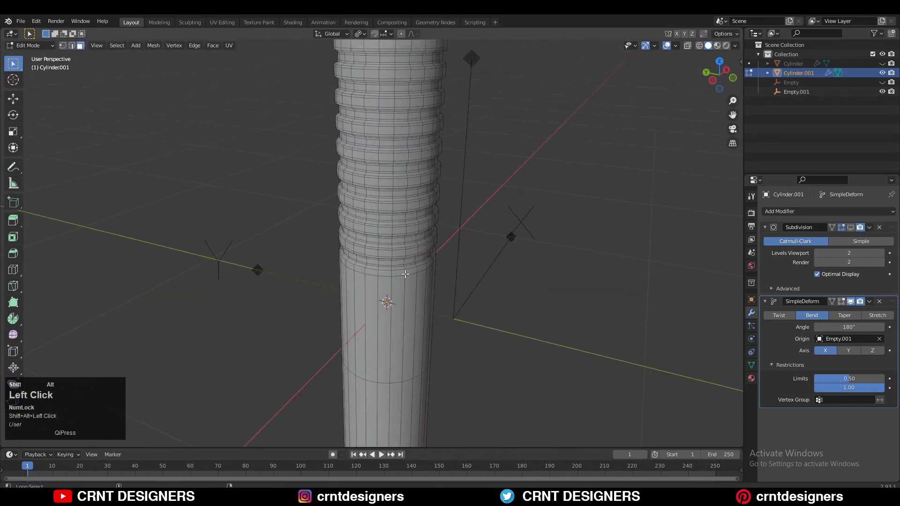
{"action": "middle_click_drag", "start_coordinate": [415, 233], "coordinate": [389, 147], "text": "ctrl"}
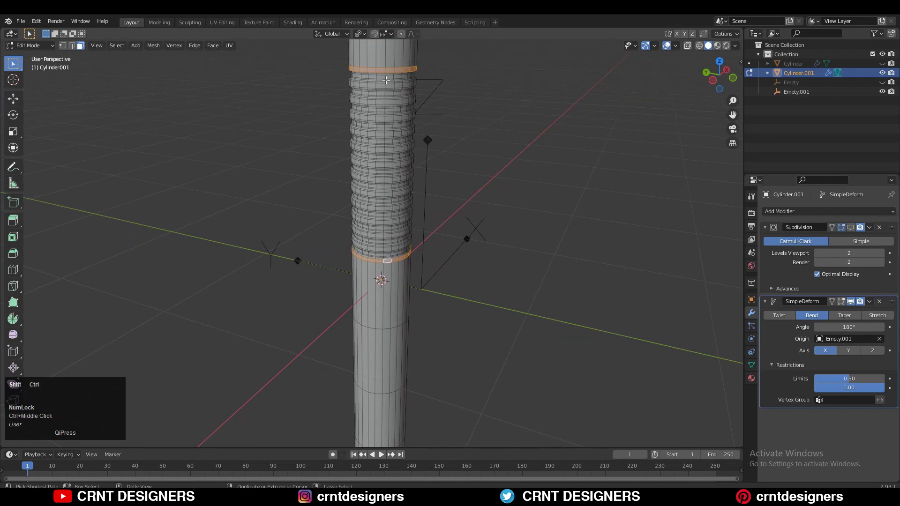
{"action": "key", "text": "ctrl+z"}
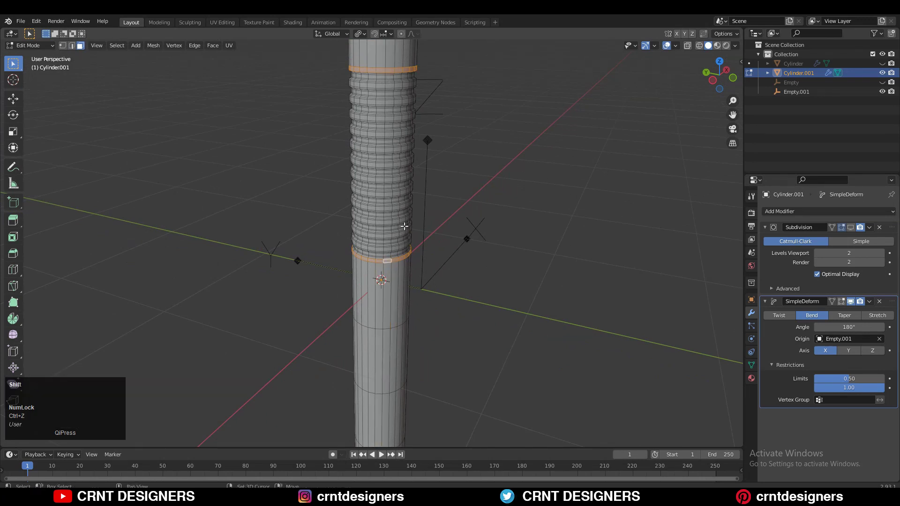
Step: Box-select the faces around the ribbed section in the left view and bring the straw's inner wall into view with X-ray off
{"action": "left_click", "coordinate": [708, 82]}
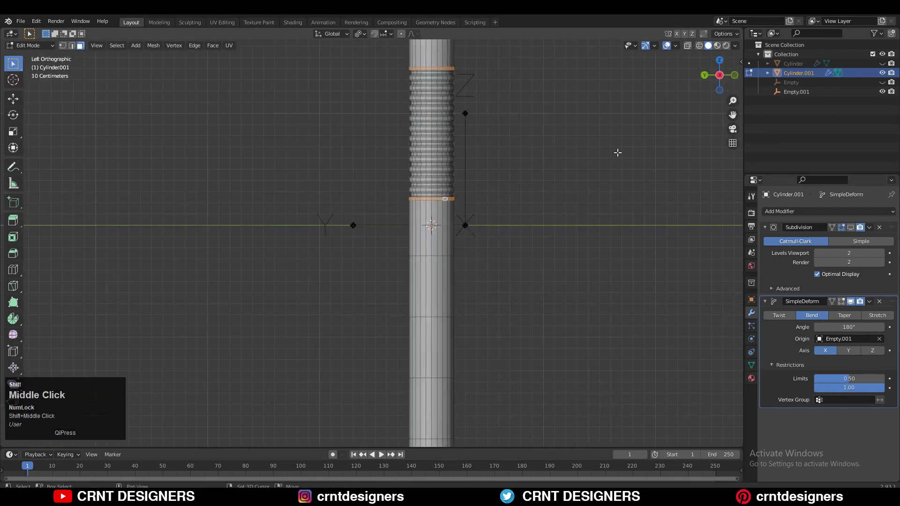
{"action": "left_click_drag", "start_coordinate": [515, 125], "coordinate": [263, 290]}
{"action": "left_click", "coordinate": [687, 45]}
{"action": "middle_click_drag", "start_coordinate": [520, 125], "coordinate": [392, 293]}
{"action": "scroll", "coordinate": [370, 369], "scroll_direction": "down", "scroll_amount": 2}
{"action": "middle_click_drag", "start_coordinate": [394, 319], "coordinate": [395, 305], "text": "shift"}
{"action": "middle_click_drag", "start_coordinate": [401, 365], "coordinate": [397, 255], "text": "ctrl"}
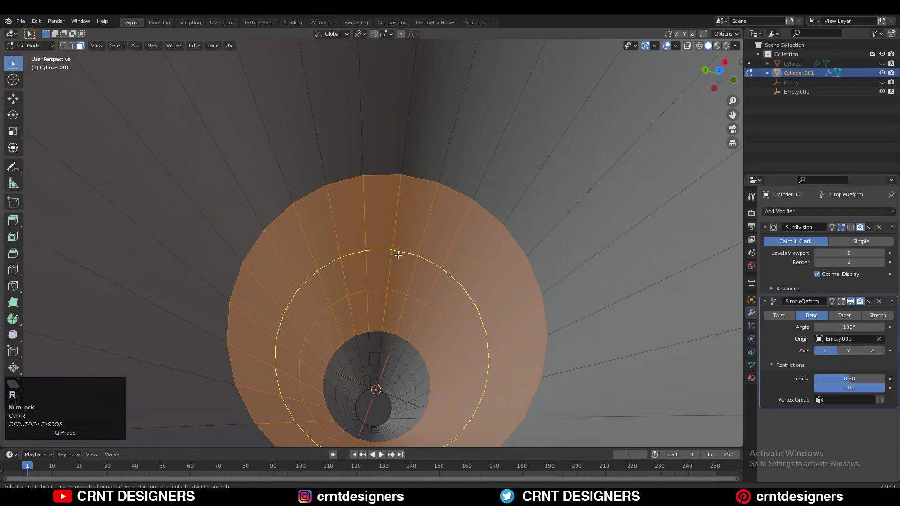
Step: Add five centred loop cuts to the inner wall behind the ribs, cut the neighbouring inner segment too, and return to object mode
{"action": "scroll", "coordinate": [397, 255], "scroll_direction": "up", "scroll_amount": 4}
{"action": "left_click", "coordinate": [398, 255]}
{"action": "right_click", "coordinate": [396, 256]}
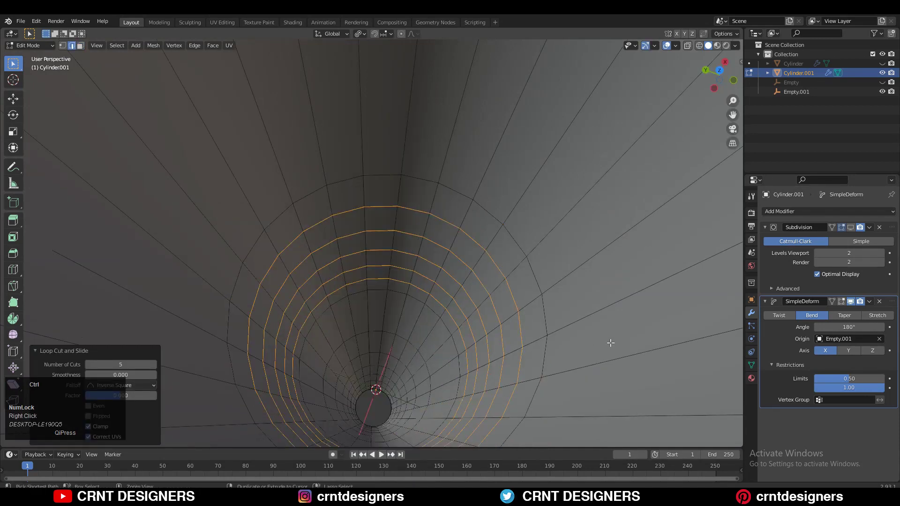
{"action": "left_click", "coordinate": [417, 327]}
{"action": "right_click", "coordinate": [416, 325]}
{"action": "key", "text": "Tab"}
{"action": "middle_click_drag", "start_coordinate": [499, 268], "coordinate": [621, 268]}
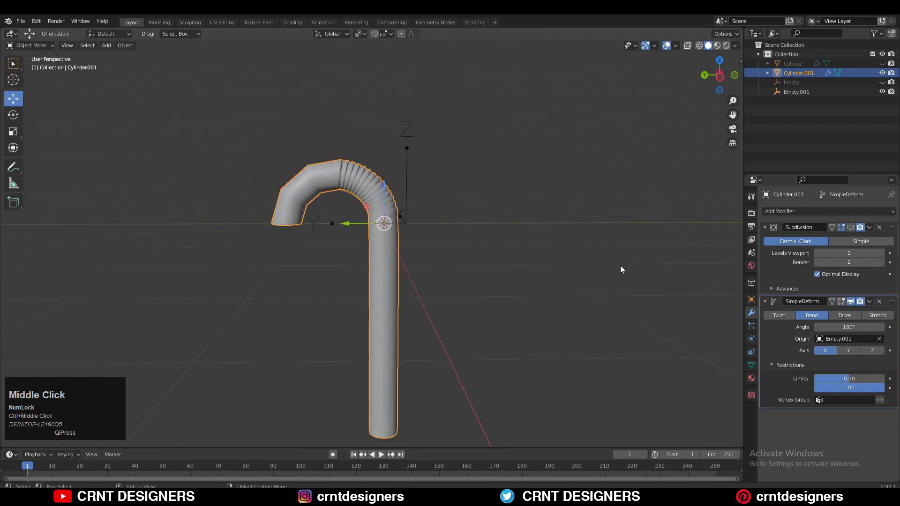
Step: Add single centred loop cuts between the existing loops above the ribs, on both the outer and inner walls
{"action": "key", "text": "Tab"}
{"action": "middle_click_drag", "start_coordinate": [350, 196], "coordinate": [331, 323], "text": "shift"}
{"action": "middle_click_drag", "start_coordinate": [360, 242], "coordinate": [360, 226], "text": "ctrl"}
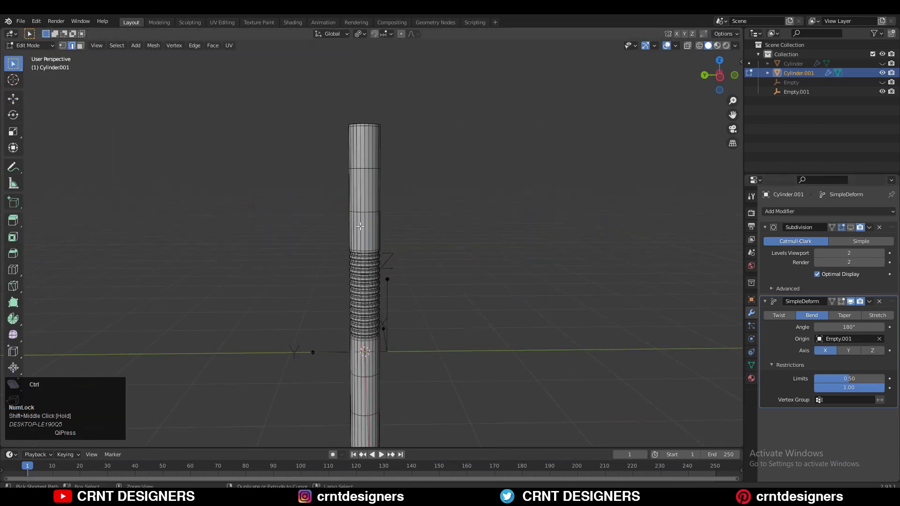
{"action": "left_click", "coordinate": [363, 202]}
{"action": "right_click", "coordinate": [366, 213]}
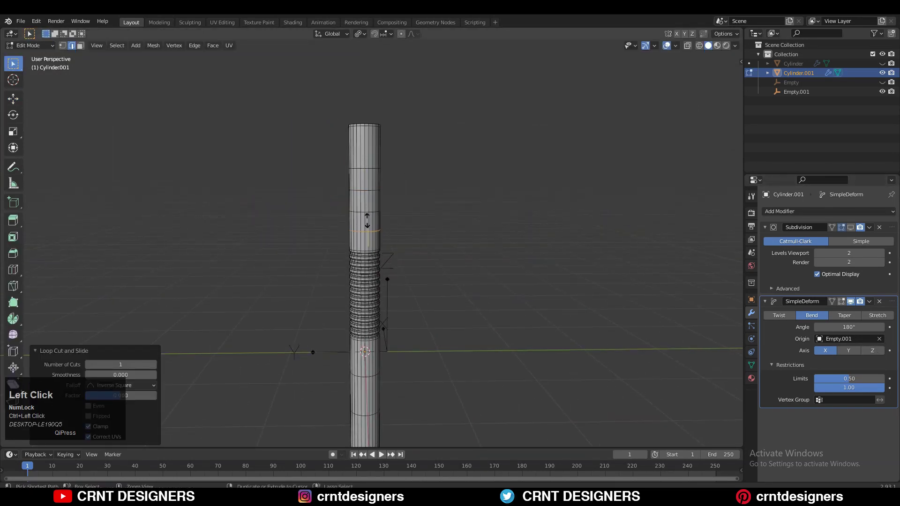
{"action": "middle_click_drag", "start_coordinate": [367, 221], "coordinate": [352, 275]}
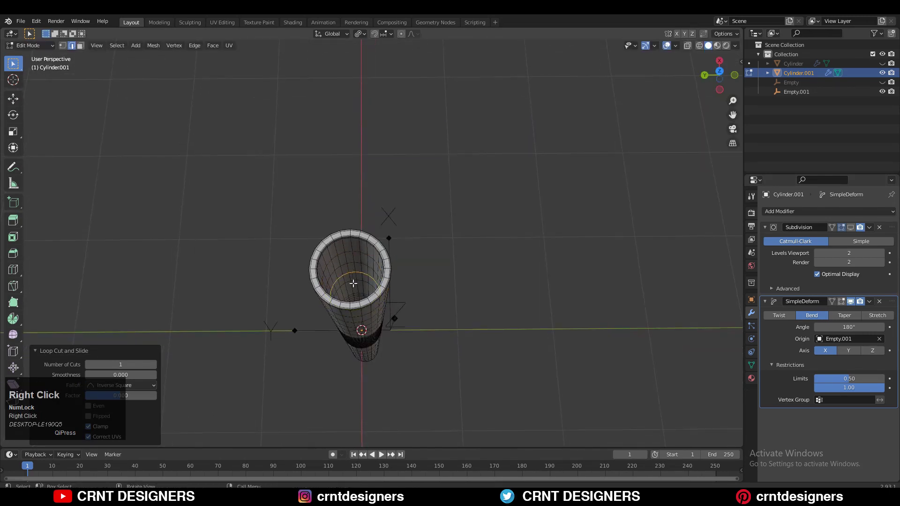
{"action": "key", "text": "Tab"}
Step: Add single centred loop cuts between the existing loops on the outer wall of the straw's long lower section
{"action": "middle_click_drag", "start_coordinate": [475, 310], "coordinate": [342, 176]}
{"action": "key", "text": "Tab"}
{"action": "left_click", "coordinate": [328, 150]}
{"action": "right_click", "coordinate": [328, 151]}
{"action": "key", "text": "ctrl+r"}
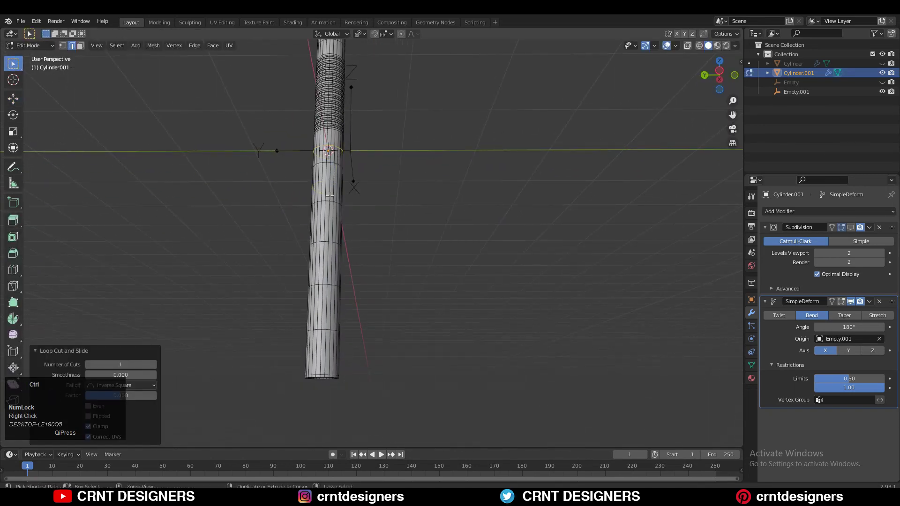
{"action": "left_click", "coordinate": [323, 271]}
{"action": "right_click", "coordinate": [325, 271]}
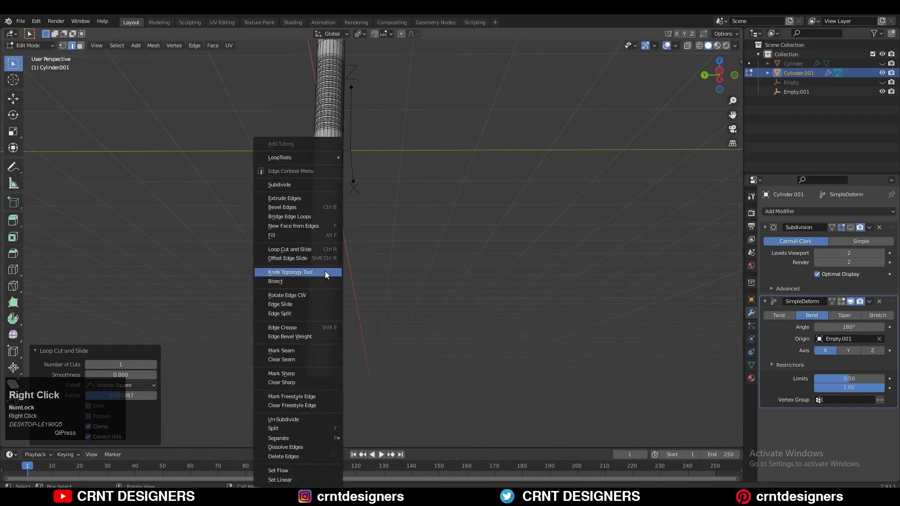
Step: Add matching single loop cuts to the inner wall of the lower section through the straw's open lower end
{"action": "middle_click_drag", "start_coordinate": [368, 322], "coordinate": [396, 205]}
{"action": "scroll", "coordinate": [398, 213], "scroll_direction": "up", "scroll_amount": 2}
{"action": "scroll", "coordinate": [400, 212], "scroll_direction": "down", "scroll_amount": 2}
{"action": "left_click", "coordinate": [396, 206]}
{"action": "right_click", "coordinate": [396, 175]}
{"action": "right_click_drag", "start_coordinate": [396, 174], "coordinate": [395, 153]}
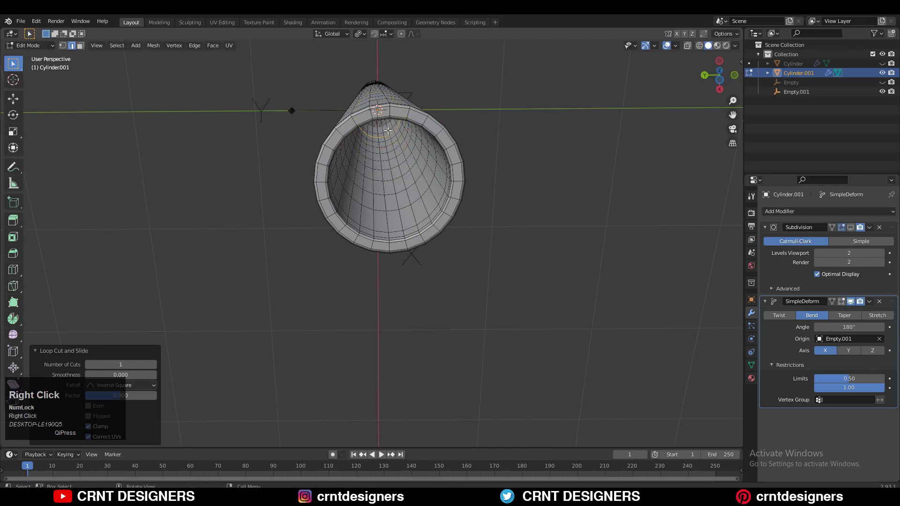
{"action": "right_click", "coordinate": [387, 128]}
{"action": "middle_click_drag", "start_coordinate": [522, 162], "coordinate": [508, 262]}
{"action": "scroll", "coordinate": [428, 155], "scroll_direction": "down", "scroll_amount": 8}
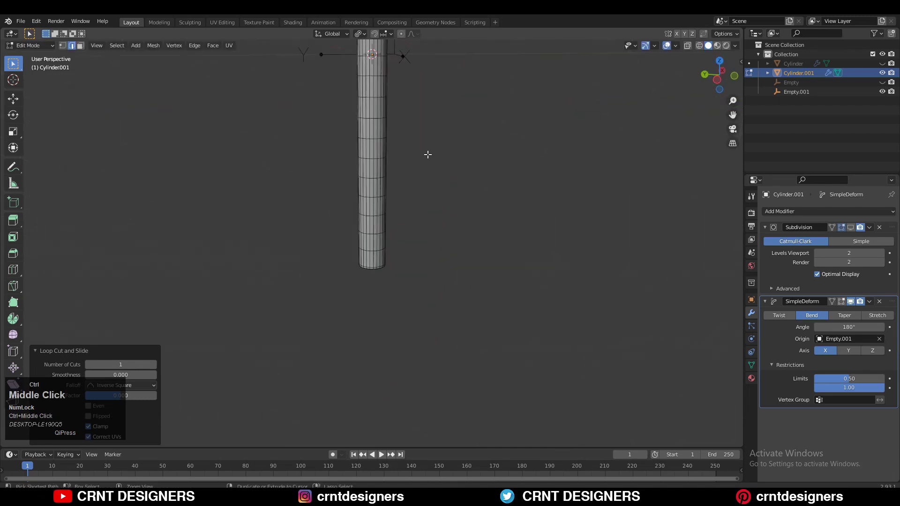
Step: Return to object mode, deselect the straw and save the file
{"action": "middle_click_drag", "start_coordinate": [427, 155], "coordinate": [429, 306], "text": "shift"}
{"action": "key", "text": "Tab"}
{"action": "left_click", "coordinate": [476, 243]}
{"action": "middle_click_drag", "start_coordinate": [421, 344], "coordinate": [356, 292]}
{"action": "key", "text": "ctrl+s"}
Step: Duplicate the straw in place and hide the copy as a backup
{"action": "left_click", "coordinate": [356, 292]}
{"action": "key", "text": "shift+d"}
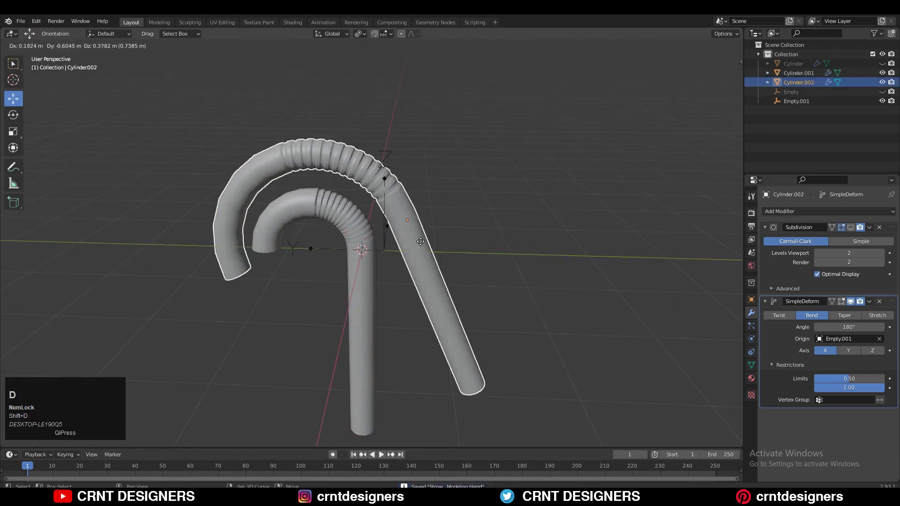
{"action": "right_click", "coordinate": [441, 244]}
{"action": "left_click", "coordinate": [882, 82]}
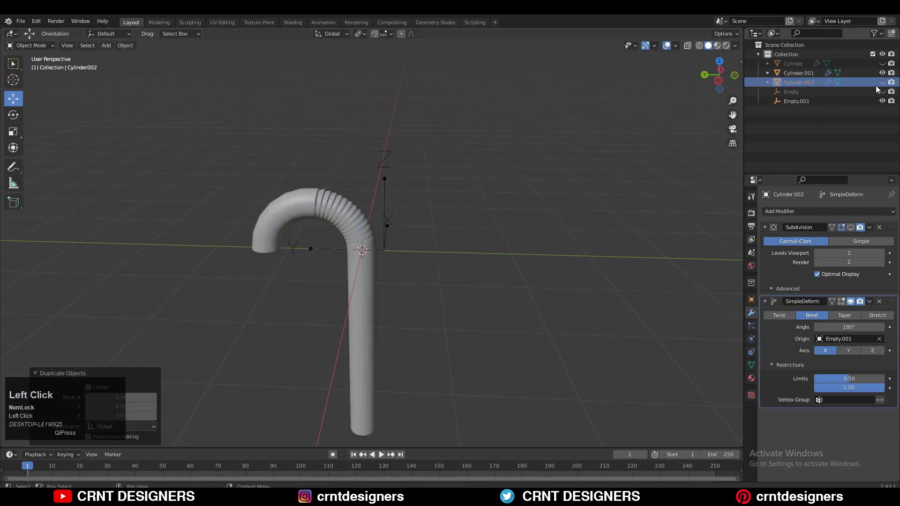
Step: Apply the Simple Deform modifier to the original straw and check its mesh in edit mode
{"action": "left_click", "coordinate": [351, 218]}
{"action": "left_click", "coordinate": [869, 301]}
{"action": "left_click", "coordinate": [829, 315]}
{"action": "key", "text": "Tab"}
{"action": "key", "text": "Tab"}
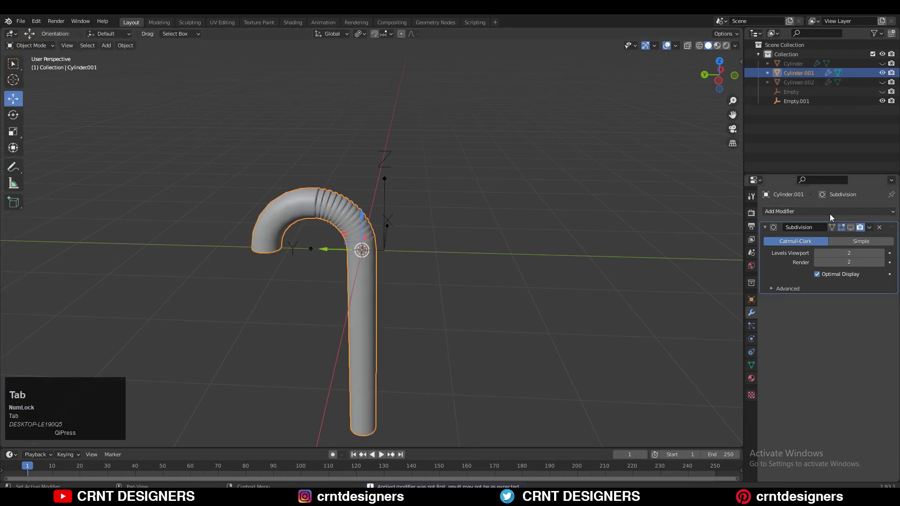
Step: Enable the Subdivision modifier's viewport display, hide the bend's empty and reselect the straw
{"action": "middle_click_drag", "start_coordinate": [339, 222], "coordinate": [416, 193]}
{"action": "left_click", "coordinate": [396, 168]}
{"action": "key", "text": "x"}
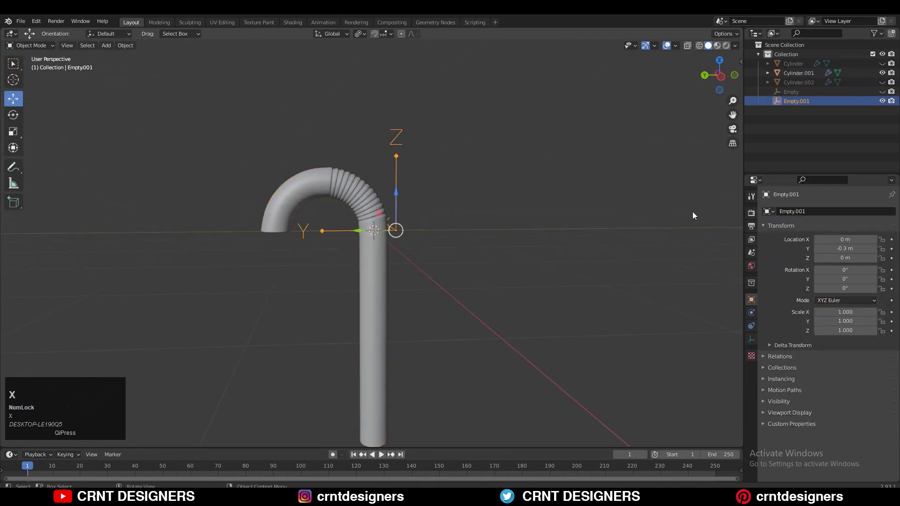
{"action": "left_click", "coordinate": [358, 185]}
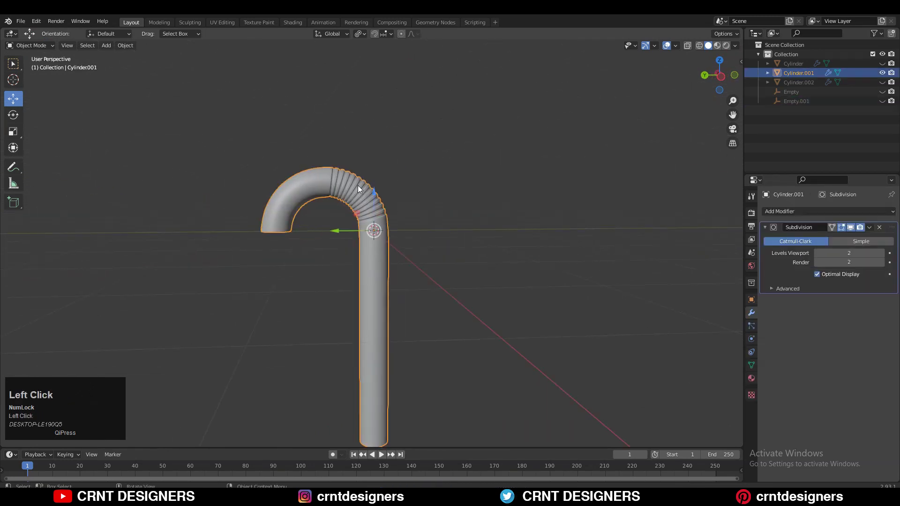
Step: Move the straw up along Z in the left view so its lower end rests on the ground line
{"action": "left_click", "coordinate": [721, 79]}
{"action": "middle_click_drag", "start_coordinate": [398, 204], "coordinate": [409, 274], "text": "shift"}
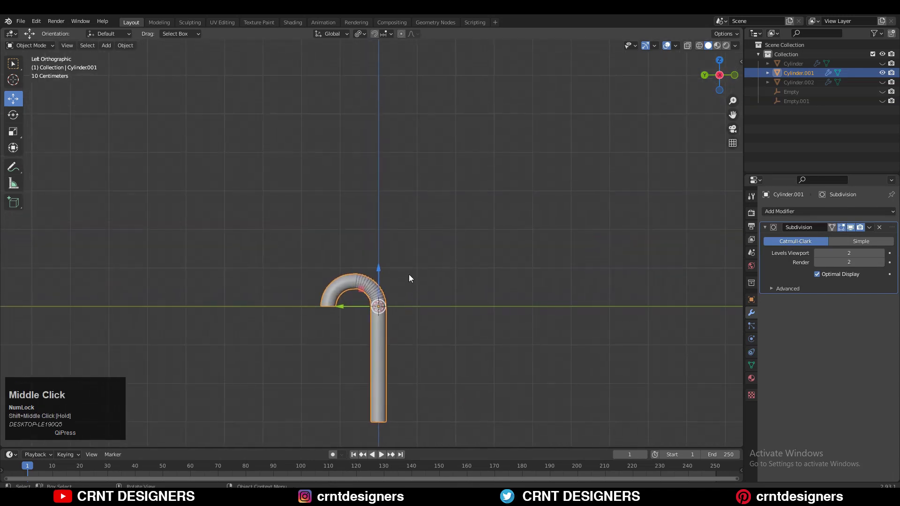
{"action": "key", "text": "g"}
{"action": "key", "text": "z"}
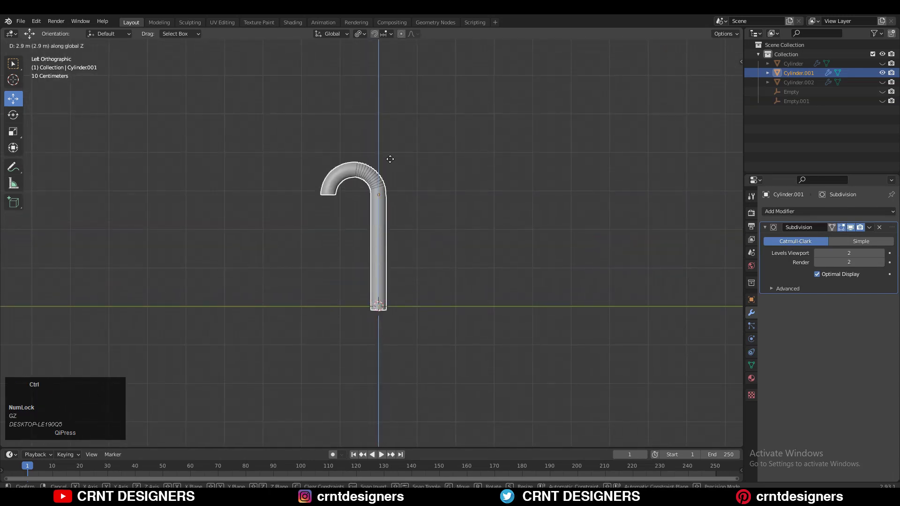
{"action": "left_click", "coordinate": [389, 159]}
Step: Extrude the end vertices of the straw's short bent side and move them down along Z by about 0.49 m
{"action": "middle_click_drag", "start_coordinate": [362, 257], "coordinate": [435, 194], "text": "ctrl"}
{"action": "key", "text": "Tab"}
{"action": "left_click", "coordinate": [687, 45]}
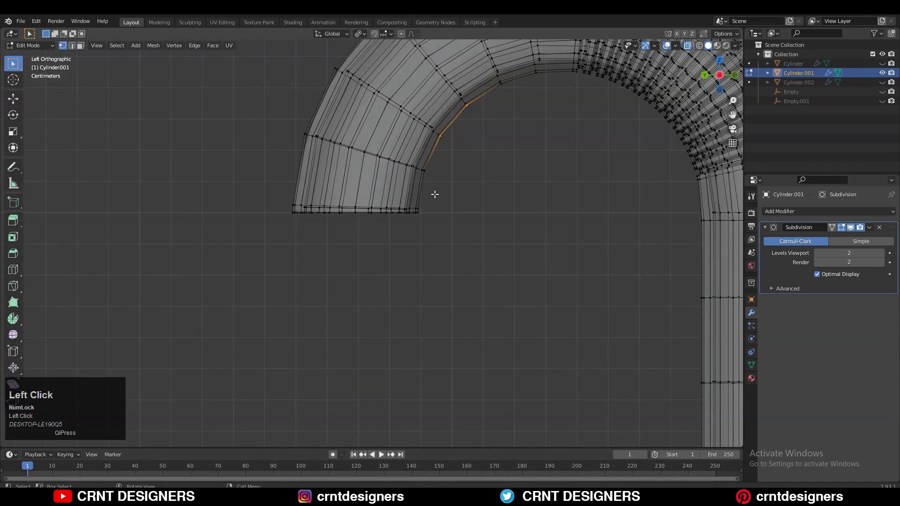
{"action": "left_click_drag", "start_coordinate": [317, 224], "coordinate": [289, 218]}
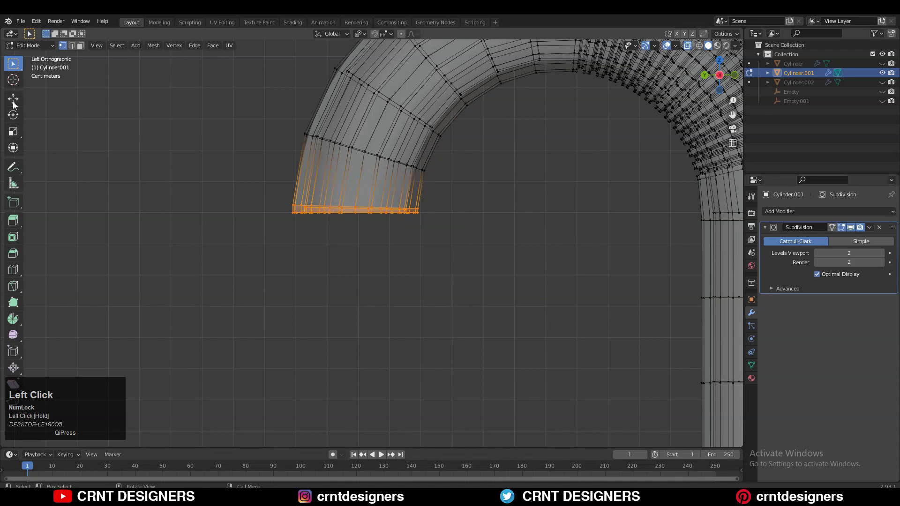
{"action": "key", "text": "e"}
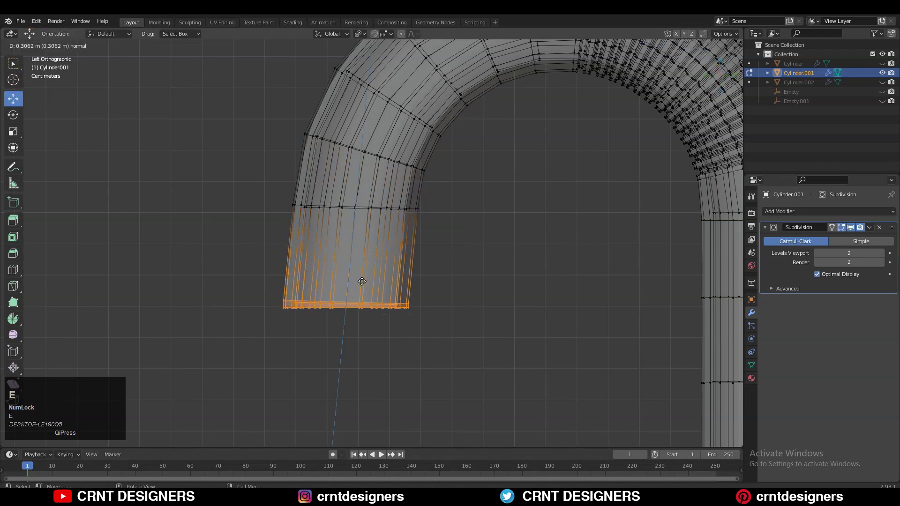
{"action": "right_click", "coordinate": [366, 284]}
{"action": "key", "text": "g"}
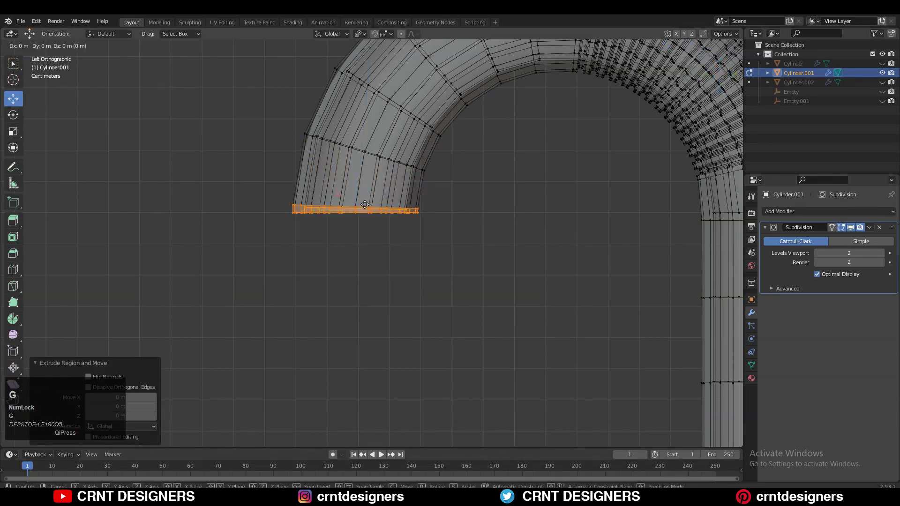
{"action": "key", "text": "z"}
{"action": "key", "text": "ctrl"}
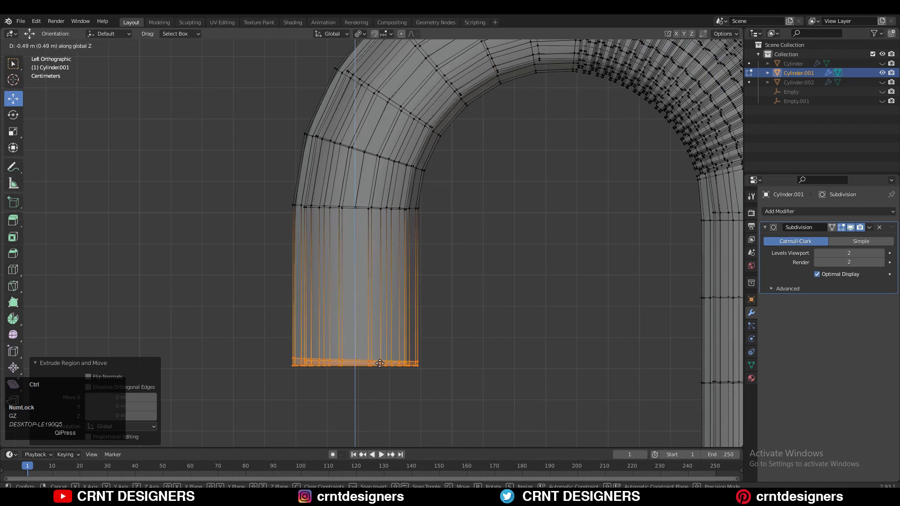
{"action": "left_click", "coordinate": [380, 362], "text": "ctrl"}
Step: Select the slanted support loop just above the short end's rim and flatten it by scaling along Z
{"action": "middle_click_drag", "start_coordinate": [428, 356], "coordinate": [422, 311], "text": "shift"}
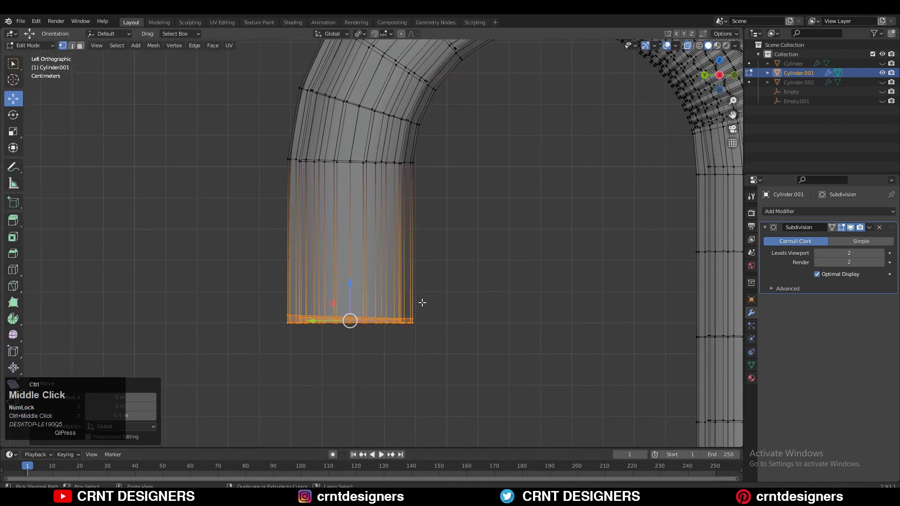
{"action": "scroll", "coordinate": [498, 288], "scroll_direction": "up", "scroll_amount": 2}
{"action": "left_click", "coordinate": [288, 358]}
{"action": "middle_click_drag", "start_coordinate": [476, 307], "coordinate": [498, 223], "text": "shift"}
{"action": "left_click_drag", "start_coordinate": [500, 225], "coordinate": [345, 280]}
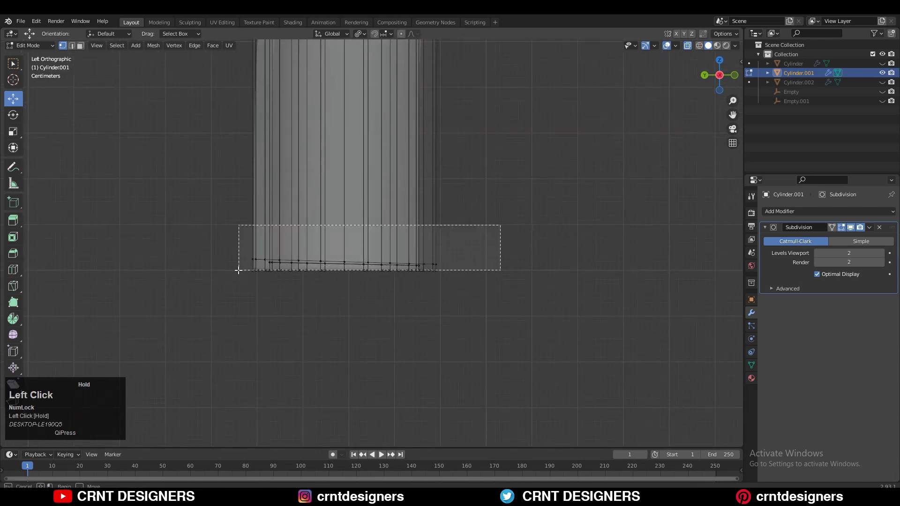
{"action": "left_click_drag", "start_coordinate": [234, 269], "coordinate": [235, 268]}
{"action": "key", "text": "s"}
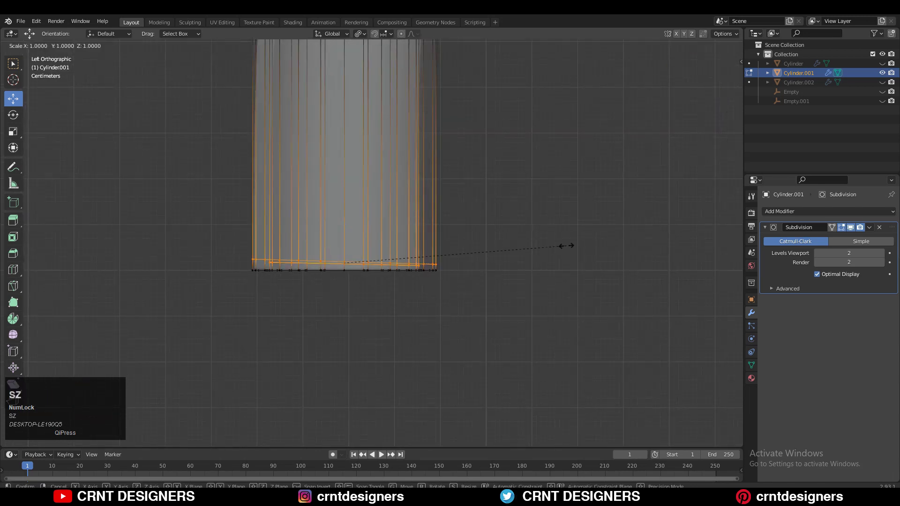
{"action": "left_click", "coordinate": [566, 247]}
Step: Return to object mode, turn off X-ray, deselect the straw and inspect its extended short end
{"action": "middle_click_drag", "start_coordinate": [558, 285], "coordinate": [591, 201], "text": "ctrl"}
{"action": "key", "text": "Tab"}
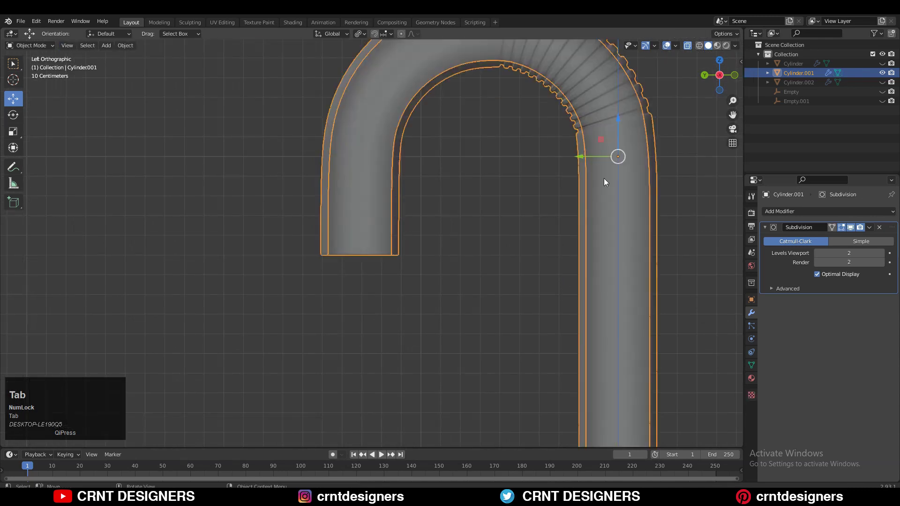
{"action": "left_click", "coordinate": [687, 46]}
{"action": "middle_click_drag", "start_coordinate": [439, 142], "coordinate": [445, 209], "text": "ctrl"}
{"action": "left_click", "coordinate": [432, 249]}
{"action": "middle_click_drag", "start_coordinate": [432, 249], "coordinate": [434, 205]}
Step: Box-select the short end's rim vertices in the left view with X-ray on and move them up along Z to shorten it
{"action": "left_click", "coordinate": [721, 75]}
{"action": "key", "text": "Tab"}
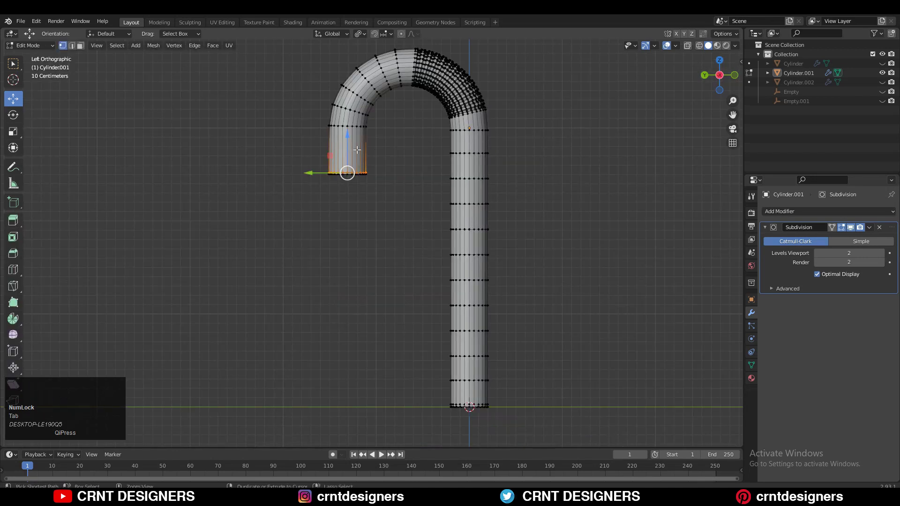
{"action": "left_click", "coordinate": [688, 45]}
{"action": "left_click_drag", "start_coordinate": [392, 164], "coordinate": [265, 248]}
{"action": "key", "text": "g"}
{"action": "key", "text": "z"}
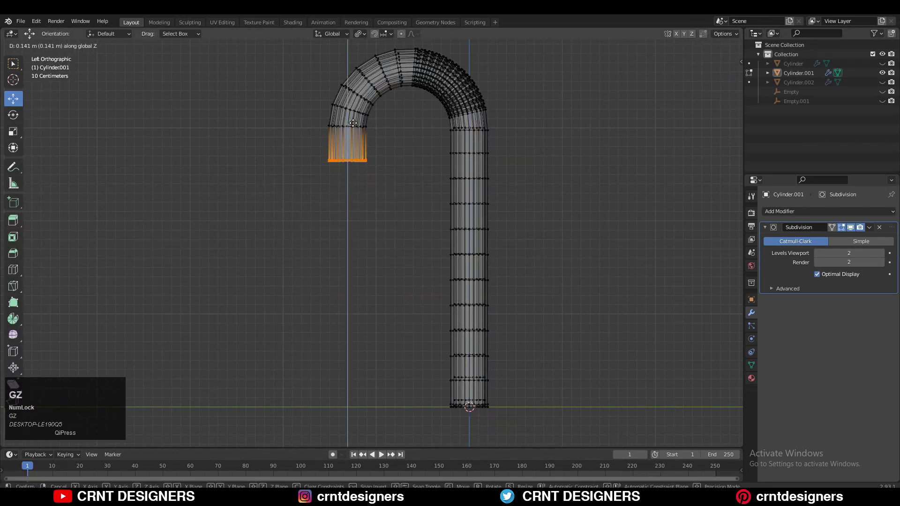
{"action": "left_click", "coordinate": [356, 115], "text": "ctrl"}
Step: Return to object mode, turn off X-ray, view the finished straw in perspective and save the file
{"action": "key", "text": "Tab"}
{"action": "left_click", "coordinate": [688, 45]}
{"action": "middle_click_drag", "start_coordinate": [690, 44], "coordinate": [506, 183]}
{"action": "middle_click_drag", "start_coordinate": [506, 182], "coordinate": [448, 211]}
{"action": "middle_click_drag", "start_coordinate": [448, 211], "coordinate": [515, 204], "text": "ctrl"}
{"action": "key", "text": "ctrl+s"}
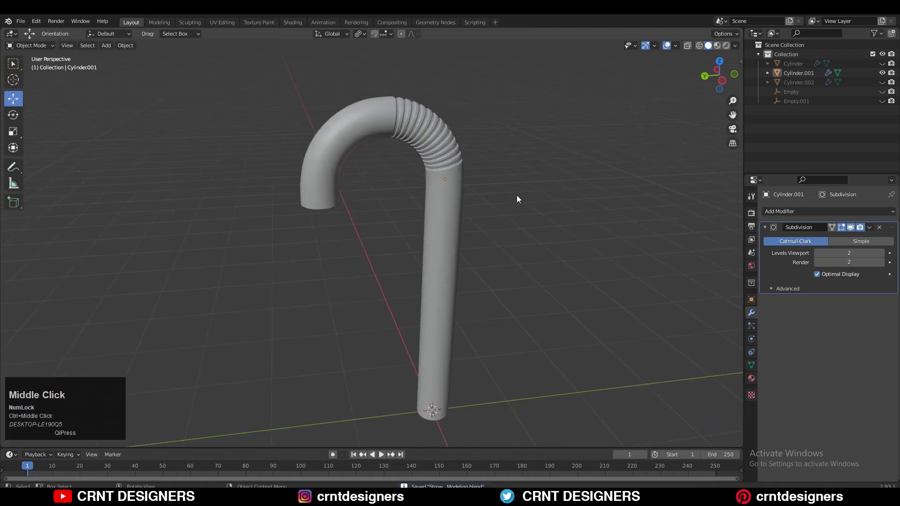